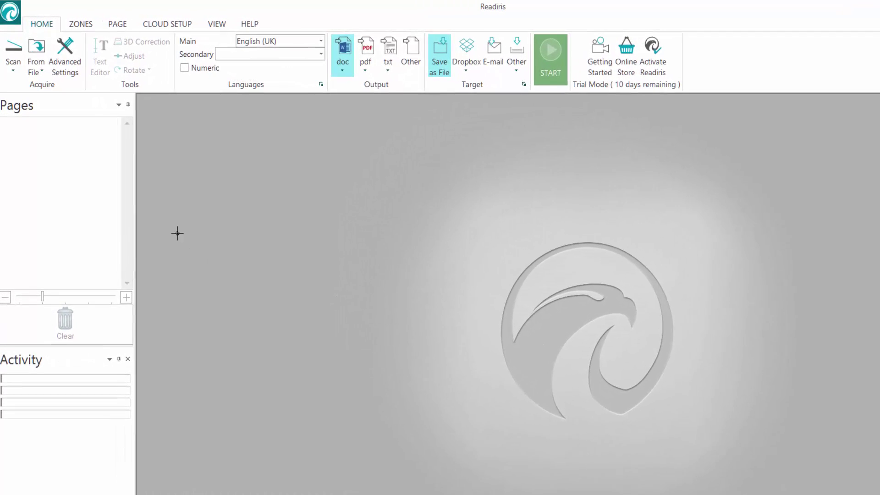
Step: In Advanced Settings, set page rotation to Automatic and view the Font Type options
left_click(65, 56)
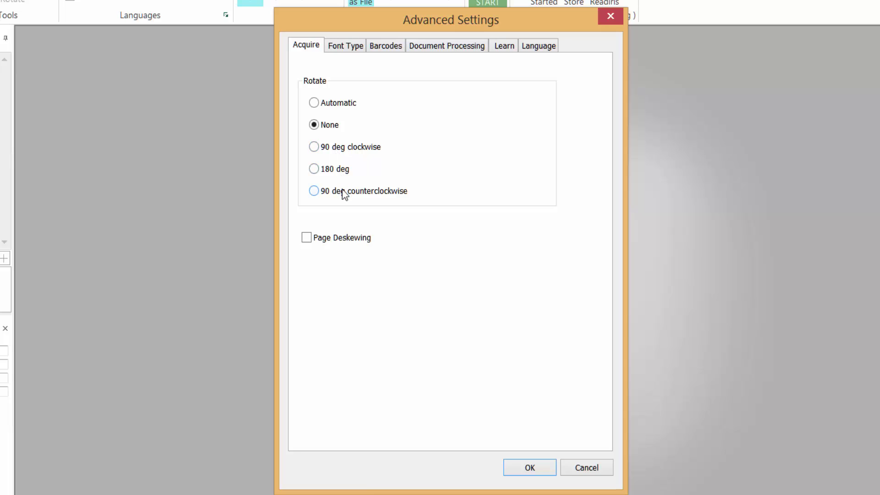
left_click(314, 103)
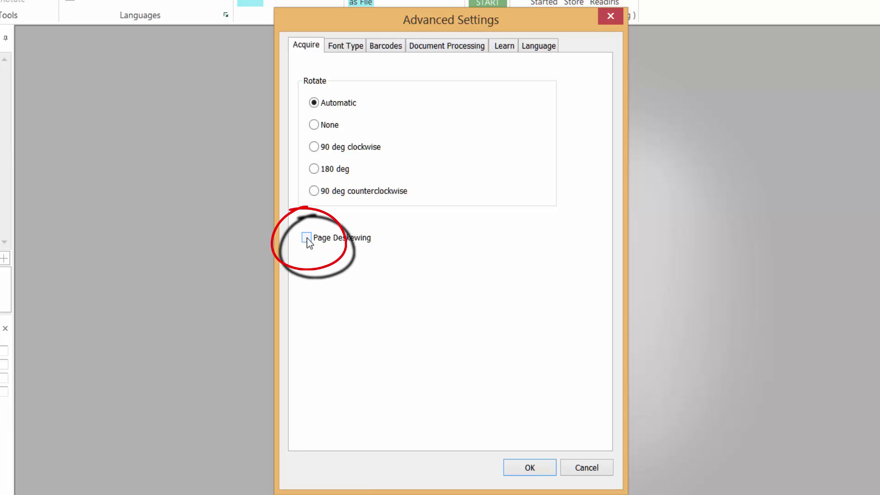
left_click(348, 48)
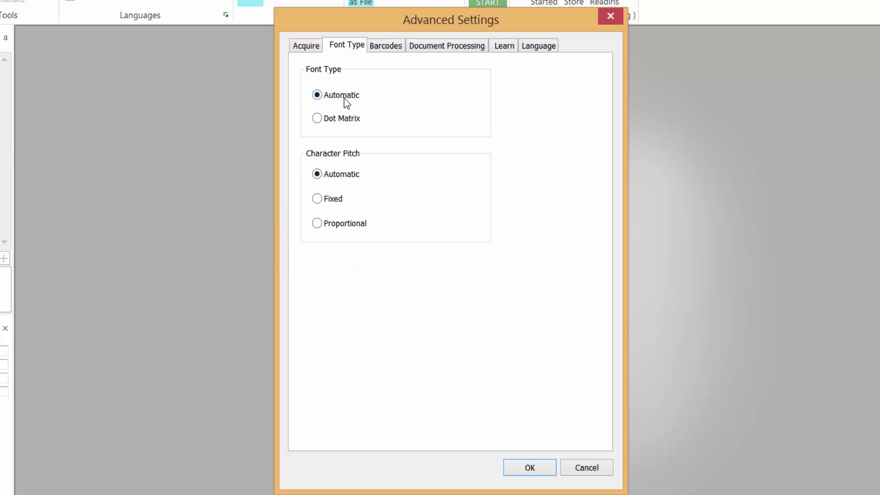
Step: Try Dot Matrix font and Fixed and Proportional pitch, leave both Automatic, then view Barcodes
left_click(317, 118)
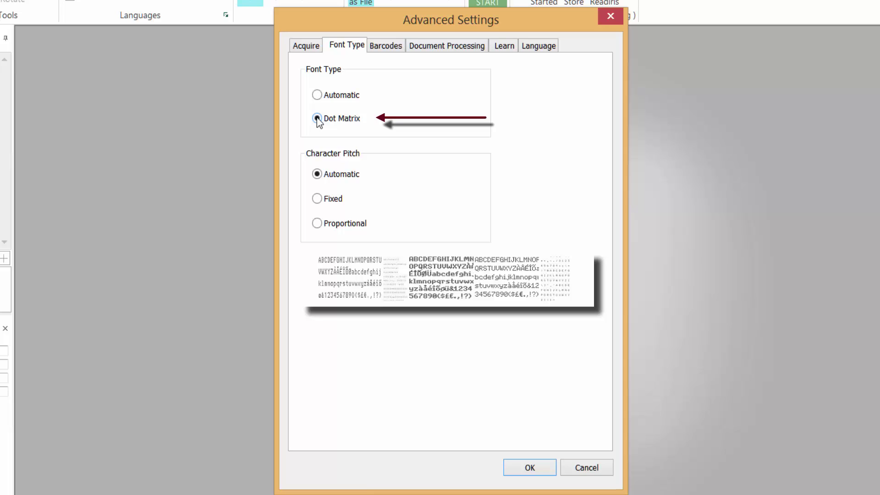
left_click(317, 95)
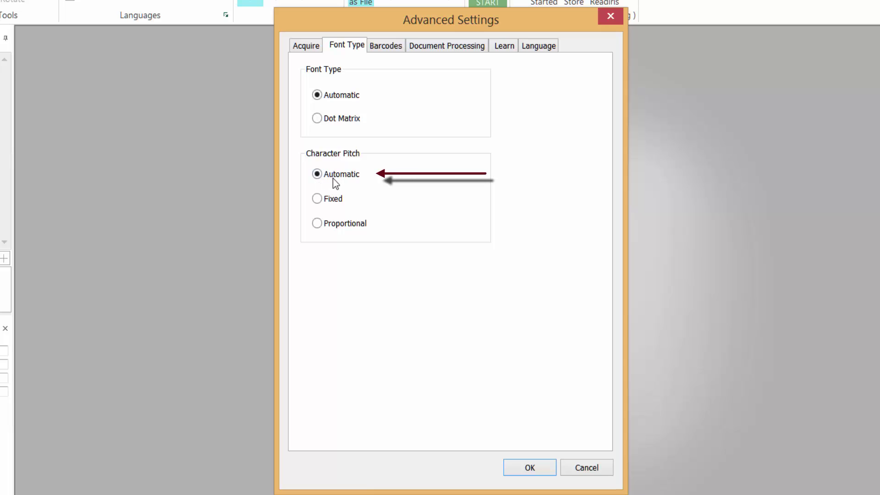
left_click(317, 199)
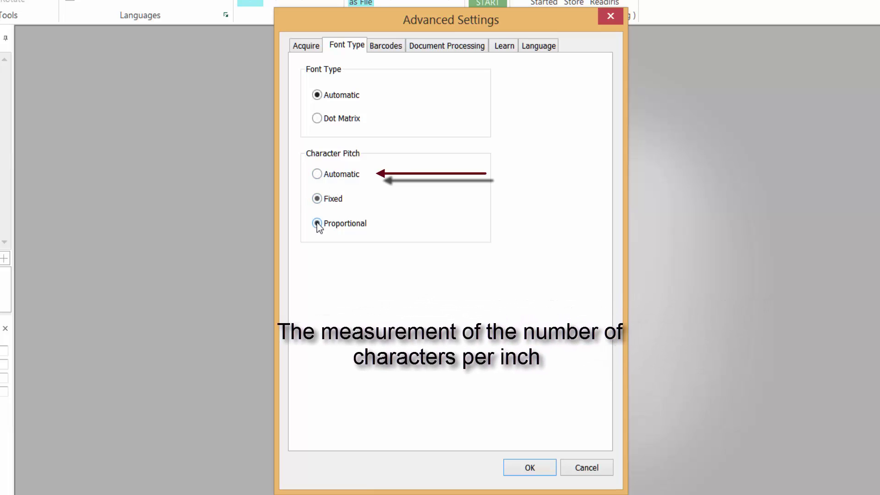
left_click(317, 223)
left_click(323, 172)
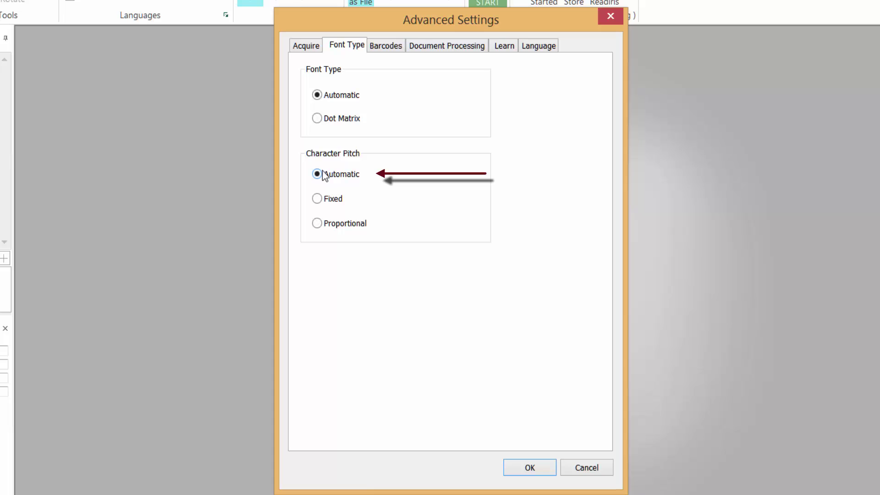
left_click(384, 48)
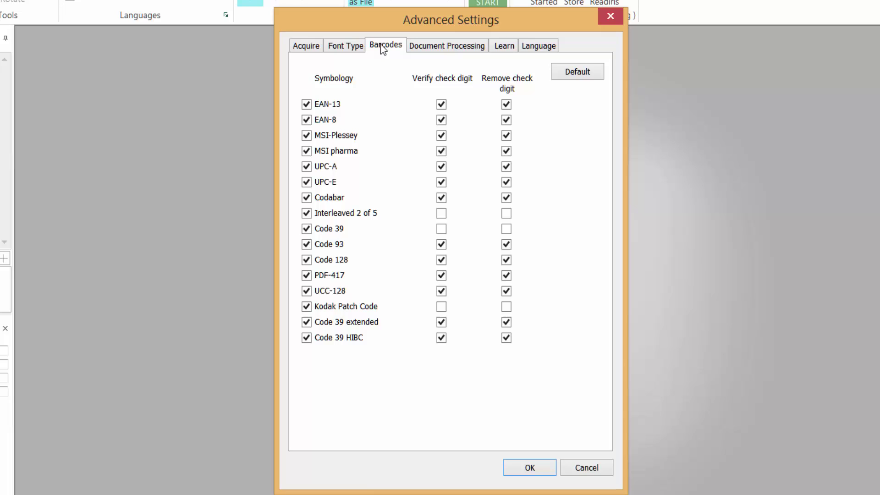
Step: Try enabling Detect blank pages in Document Processing and dismiss the Upgrade prompt
left_click(454, 48)
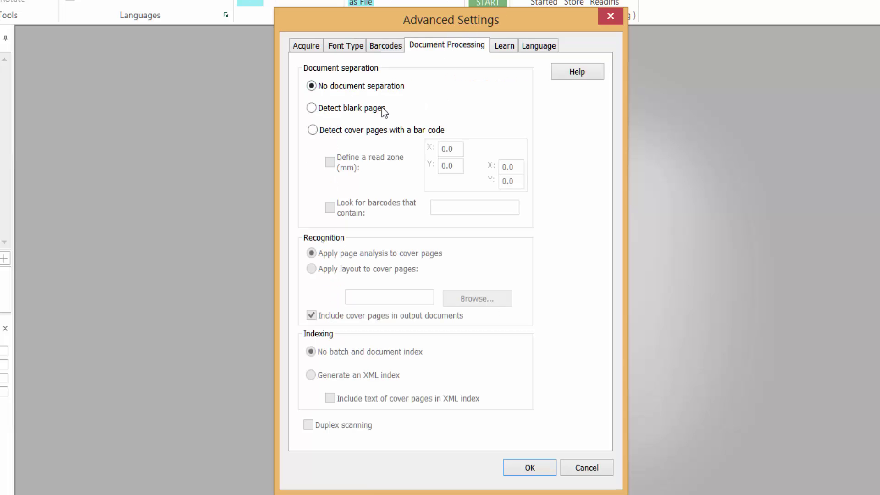
left_click(315, 113)
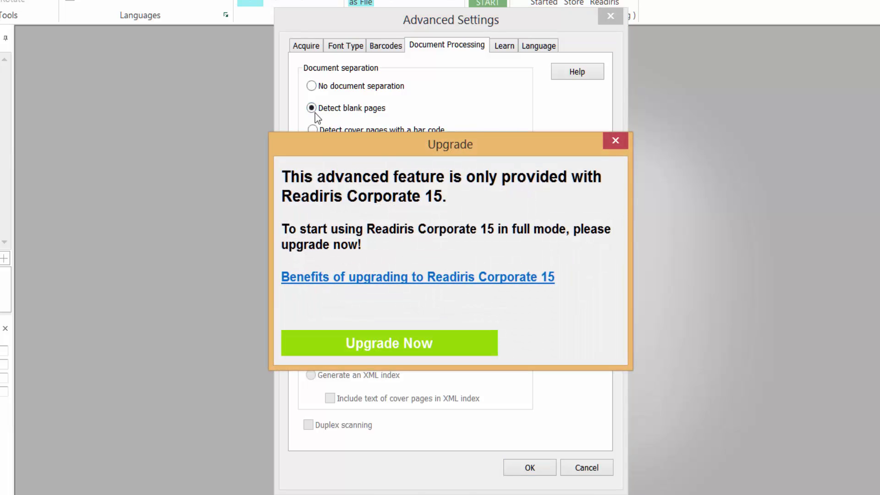
left_click(613, 140)
Step: Keep English (UK) as main language and slide recognition from Accuracy toward Speed
left_click(502, 46)
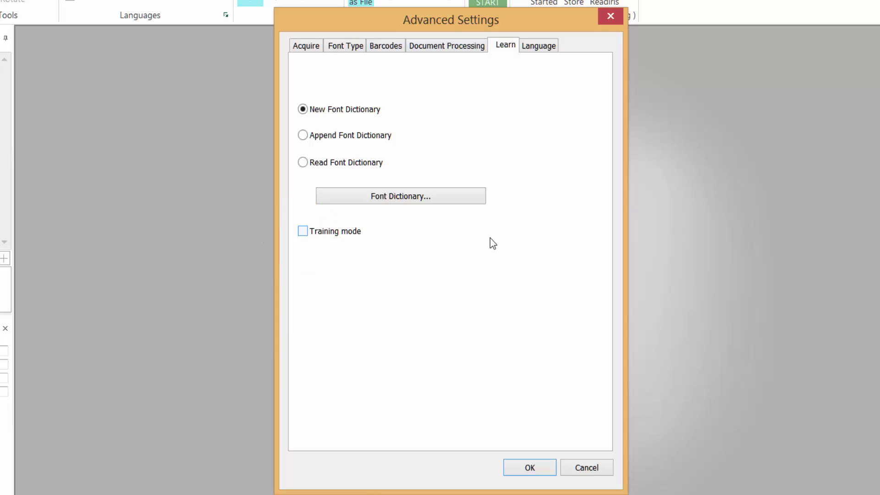
left_click(541, 46)
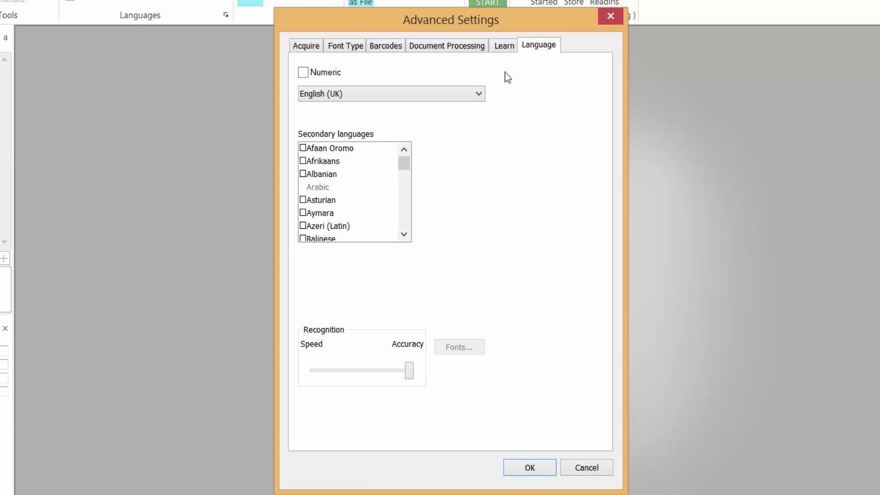
left_click(412, 96)
left_click(411, 95)
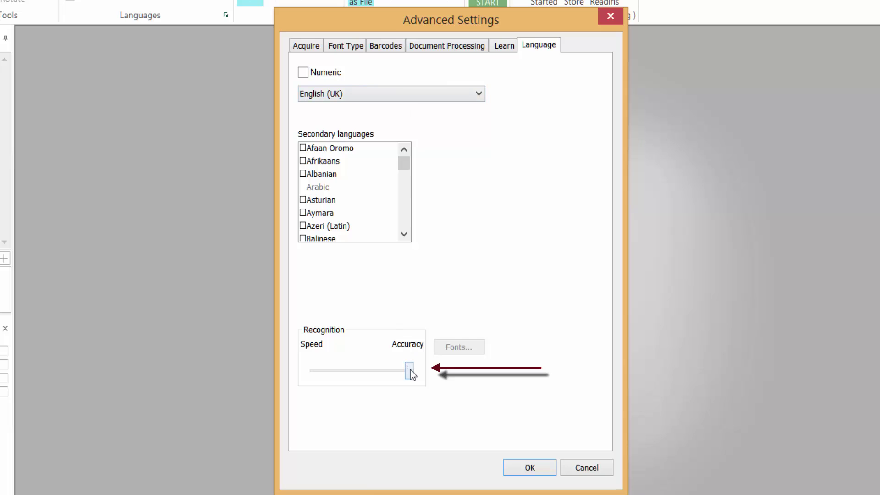
left_click_drag(410, 371, 430, 376)
Step: Apply the advanced settings, then open scanner settings keeping Plustek OpticBook 3600 (TWAIN) as model
left_click(523, 469)
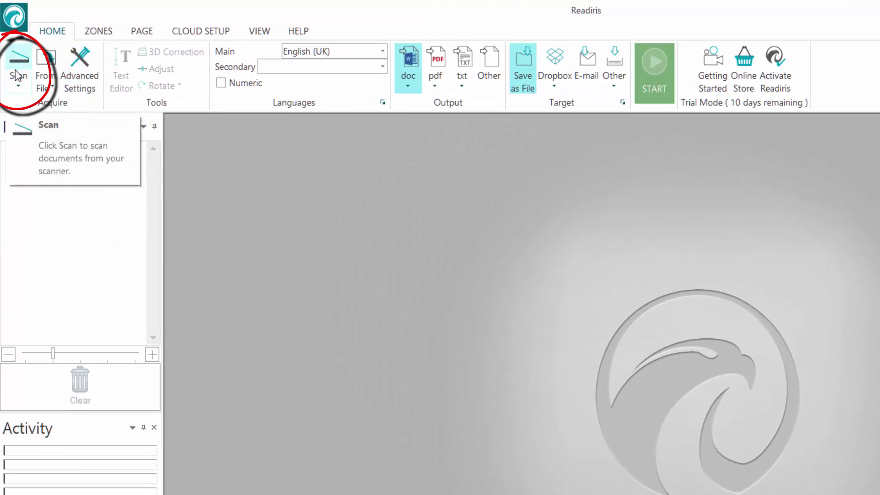
left_click(19, 86)
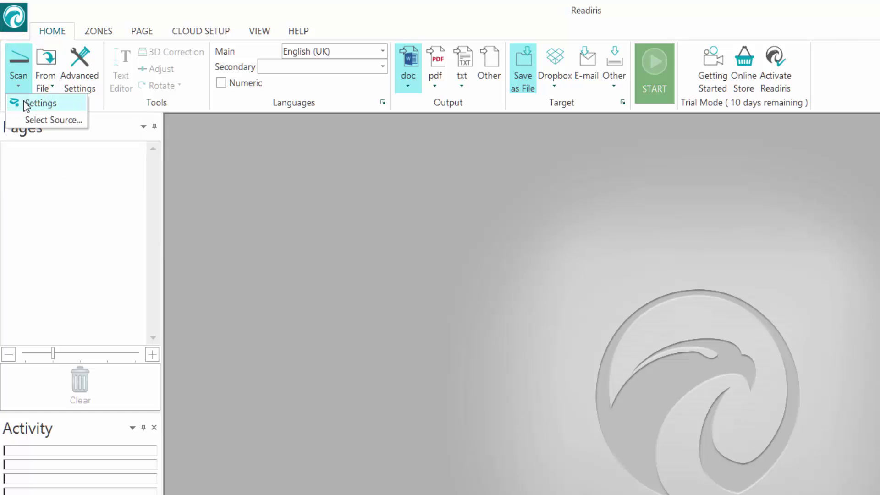
left_click(23, 100)
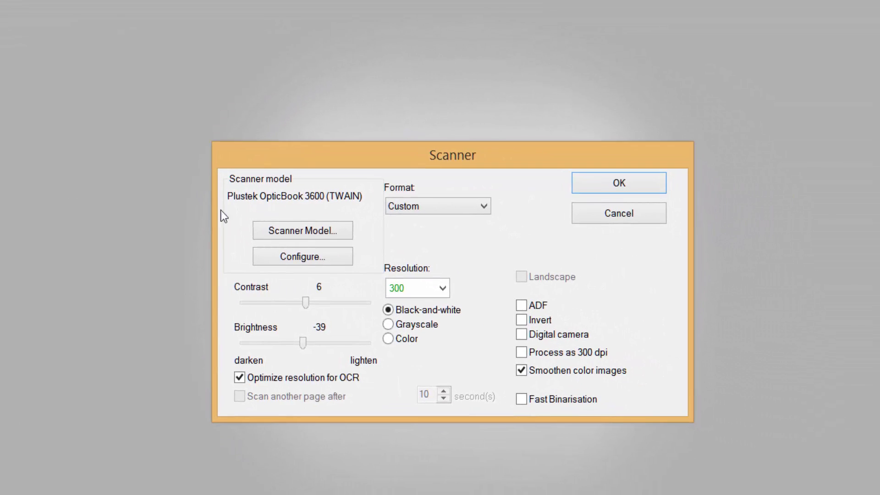
left_click(312, 232)
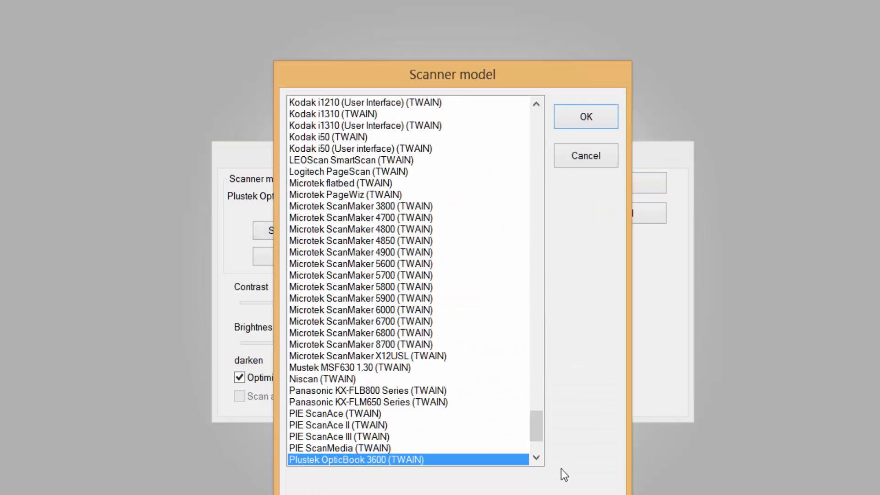
left_click_drag(535, 413, 550, 221)
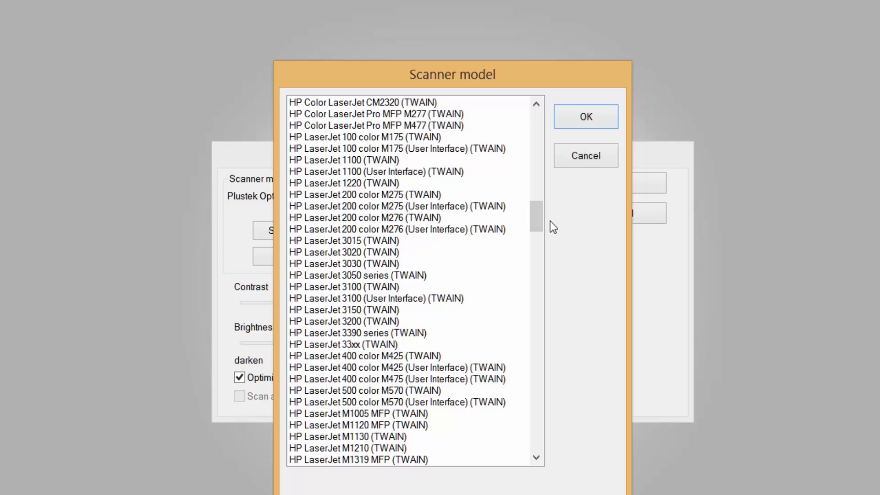
left_click(592, 154)
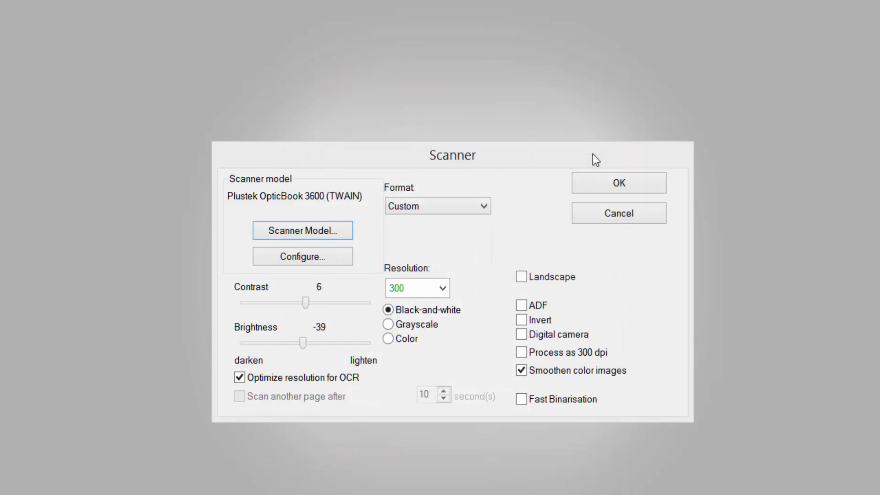
Step: Check the scanner source list without changes and try a 600 dpi resolution
left_click(314, 262)
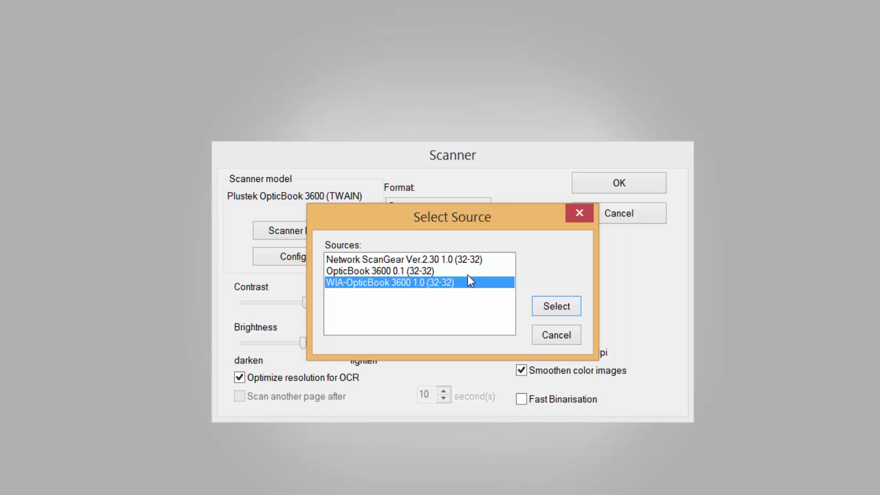
left_click(560, 339)
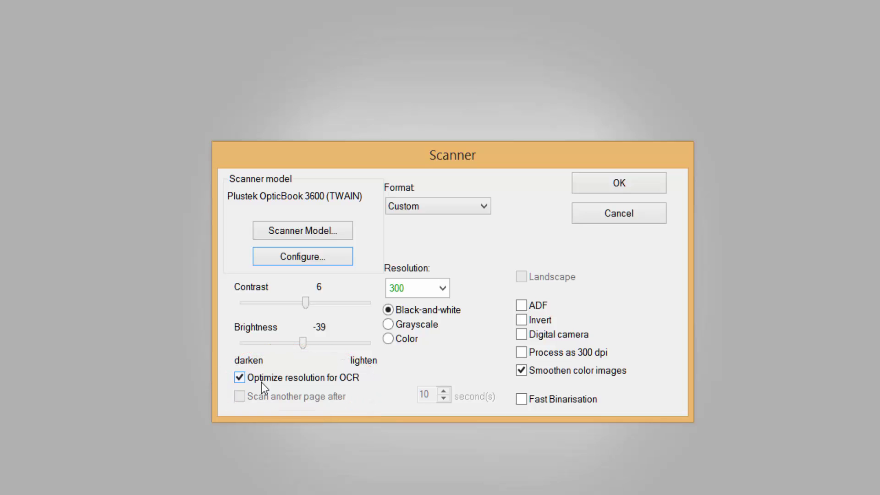
left_click(443, 288)
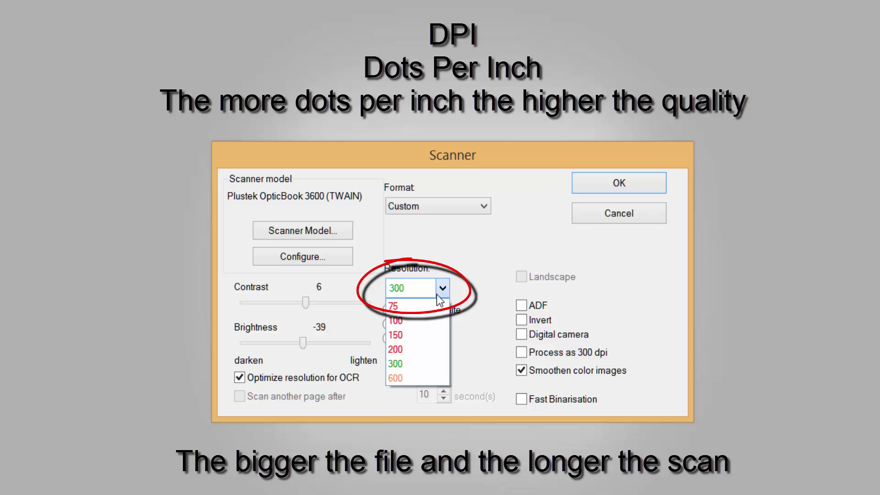
left_click(427, 377)
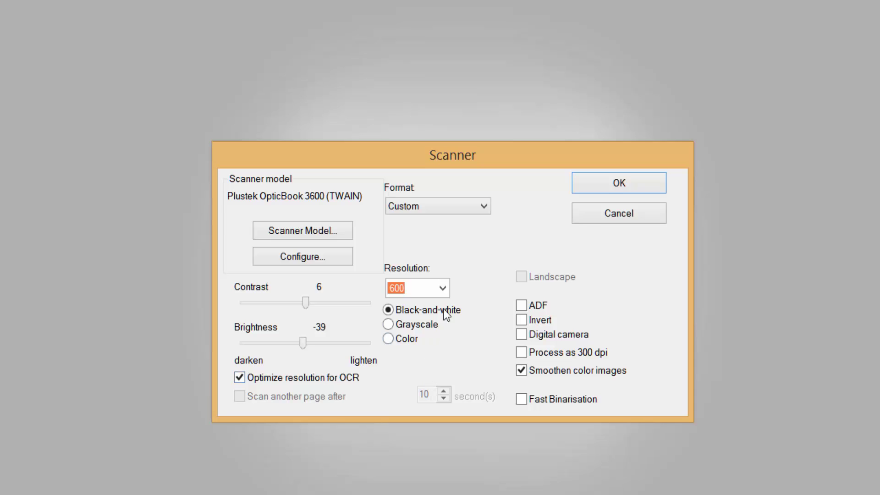
Step: Return the resolution to 300 dpi and set the scan mode to Color
left_click(444, 287)
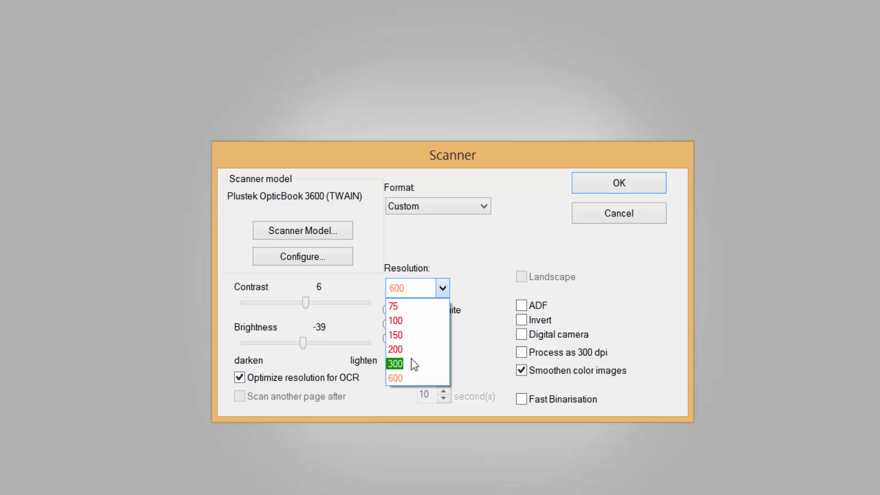
left_click(412, 360)
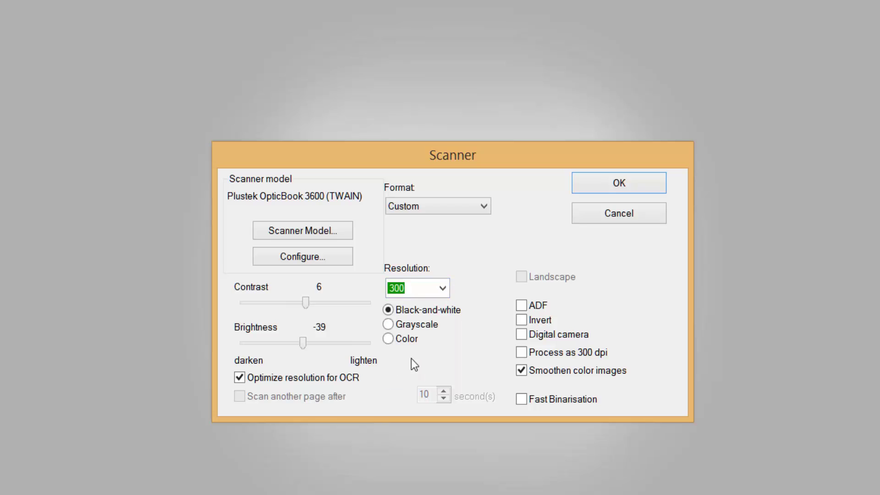
left_click(388, 322)
left_click(389, 338)
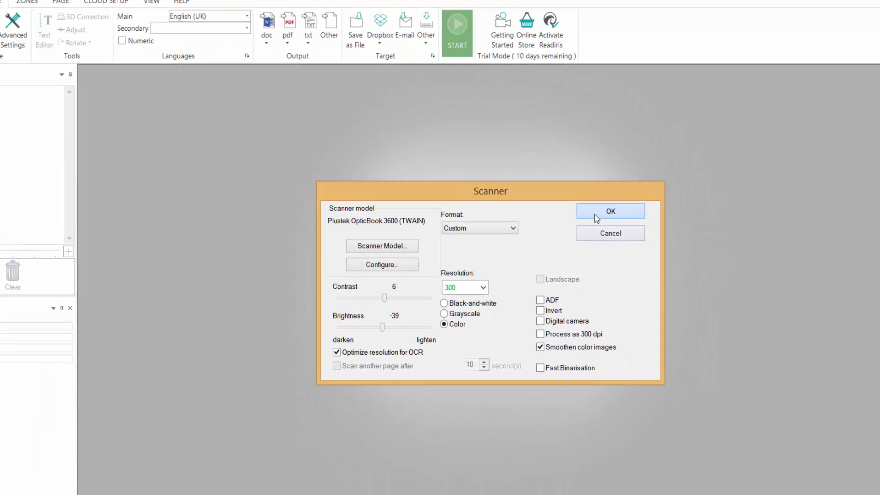
Step: Confirm the scanner settings and select WIA-OpticBook 3600 1.0 (32-32) as the scan source
left_click(596, 213)
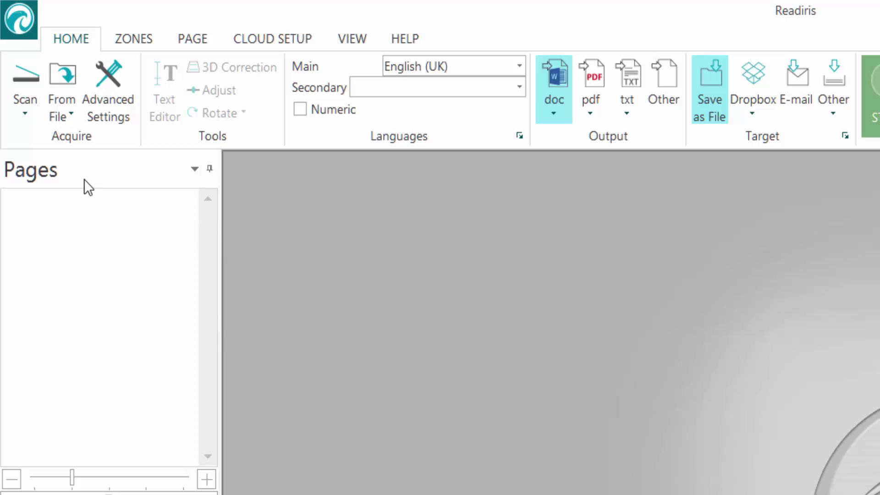
left_click(30, 117)
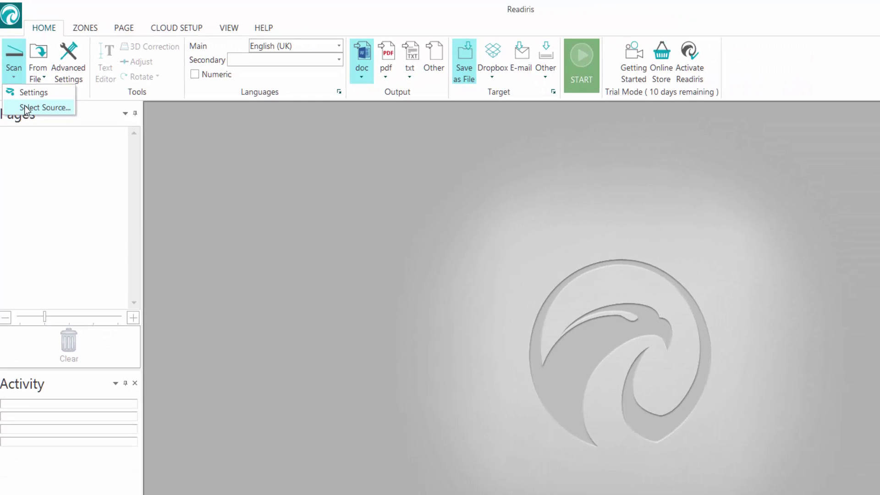
left_click(25, 109)
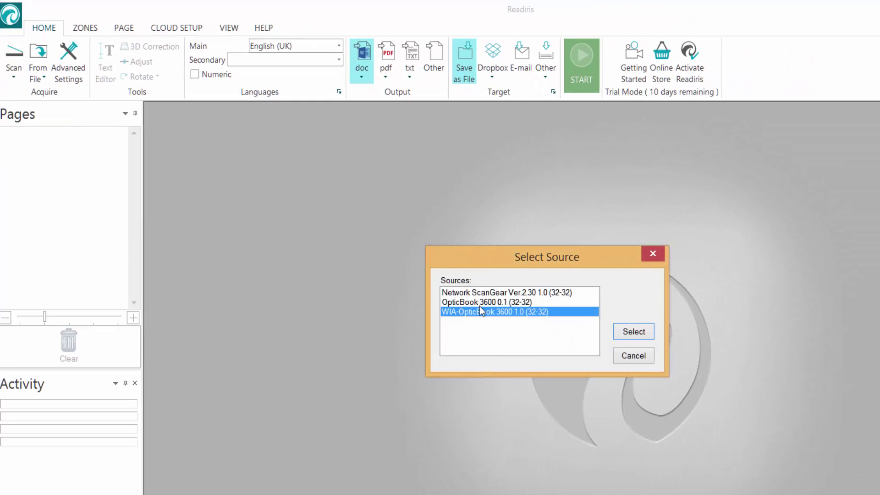
left_click(633, 332)
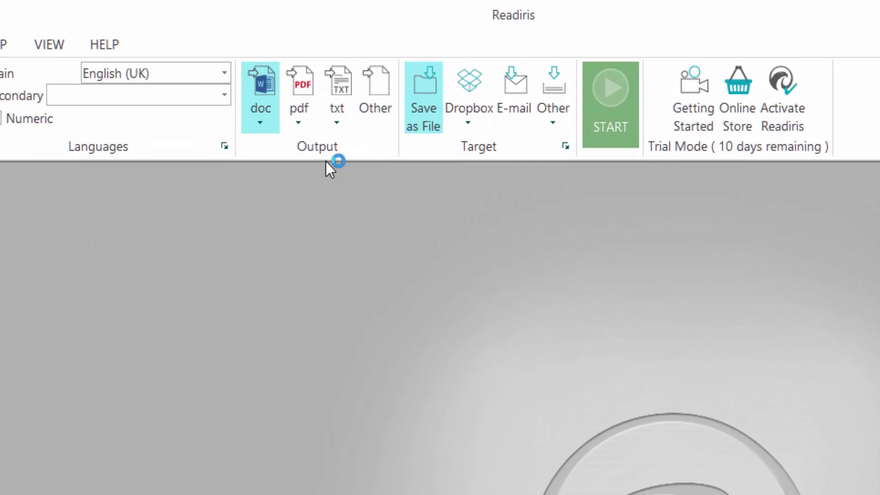
left_click(262, 124)
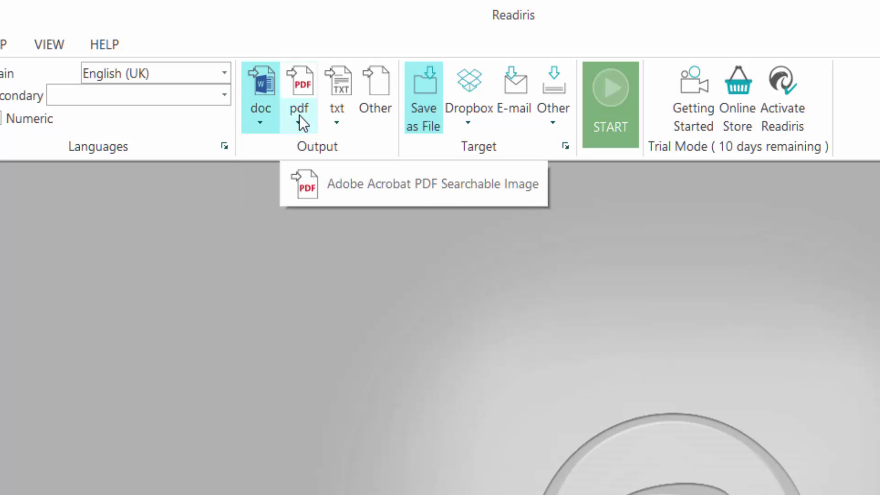
mouse_move(337, 120)
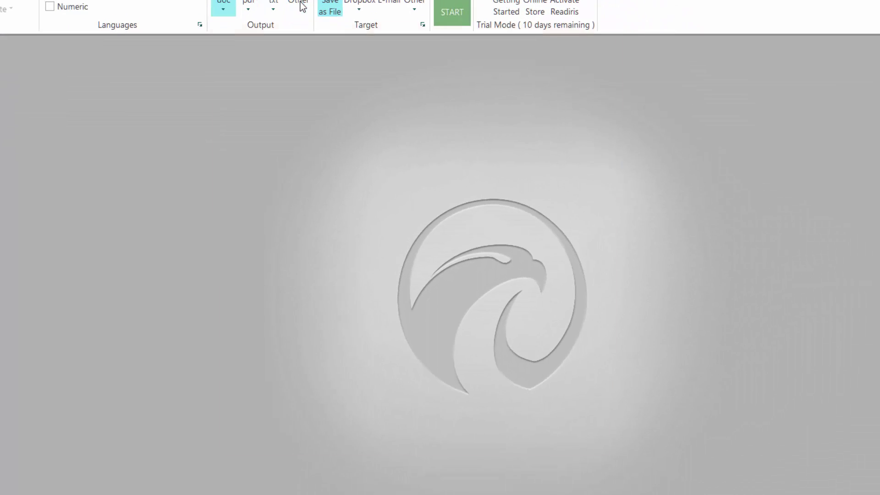
left_click(316, 24)
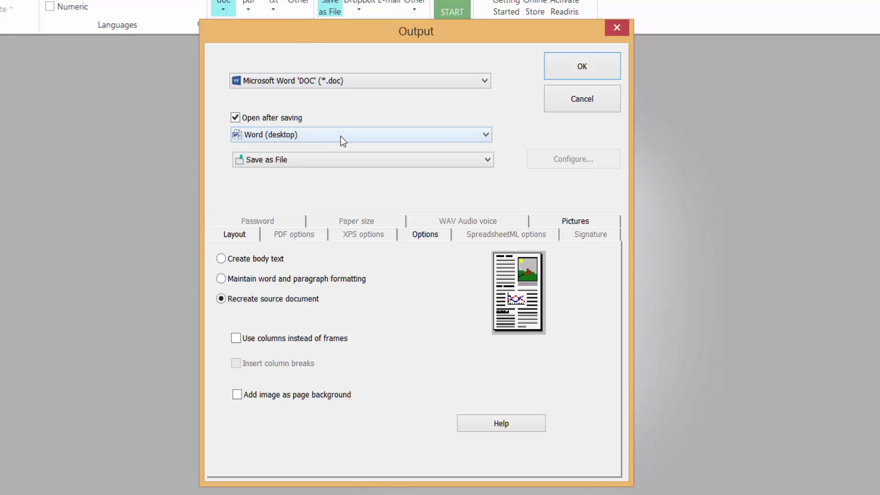
left_click(578, 222)
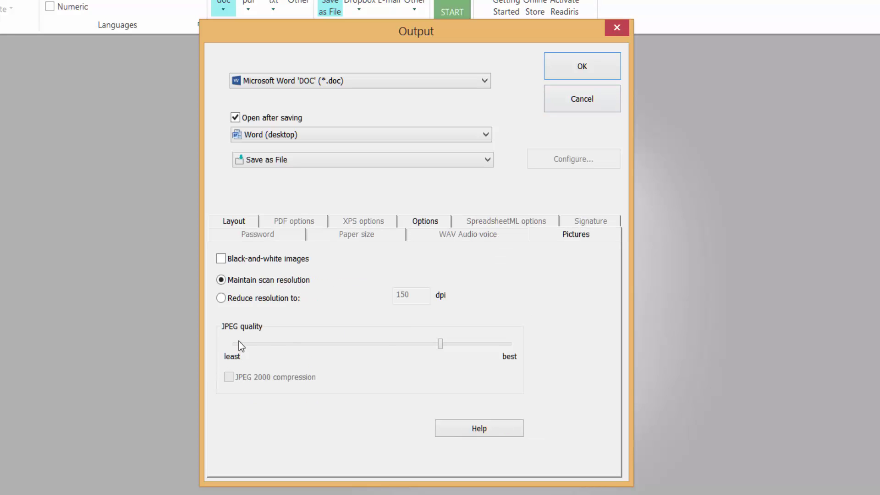
left_click_drag(441, 346, 486, 348)
left_click(222, 298)
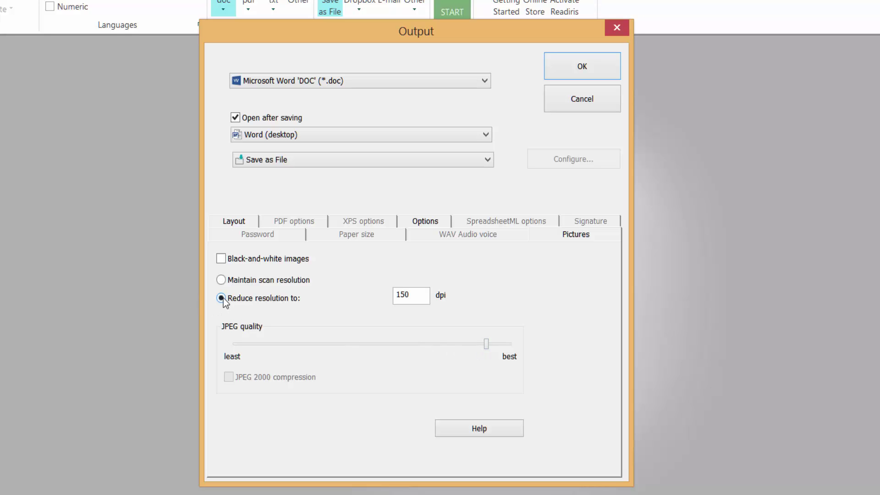
left_click(246, 278)
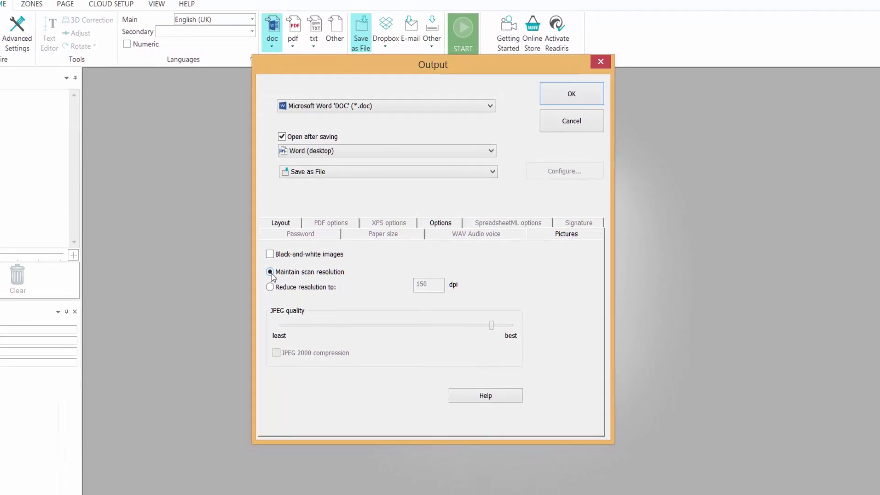
Step: Close output settings unchanged and browse the file, Dropbox and other export destinations
left_click(570, 125)
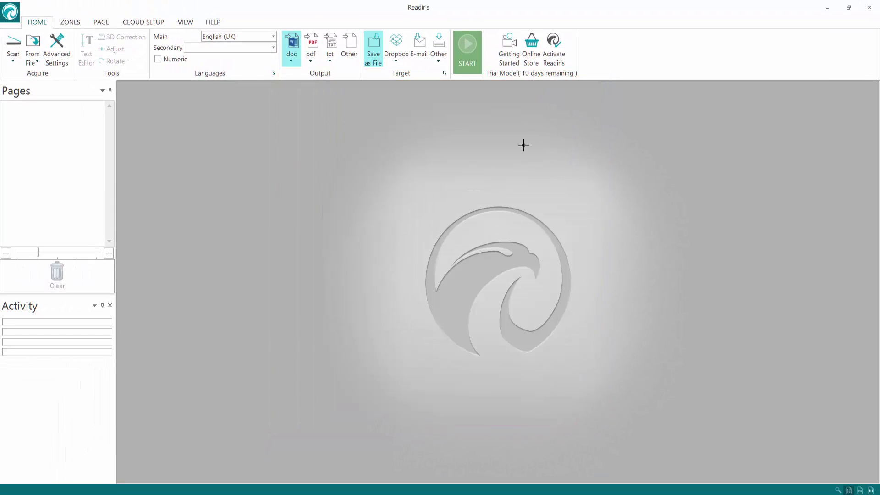
left_click(291, 55)
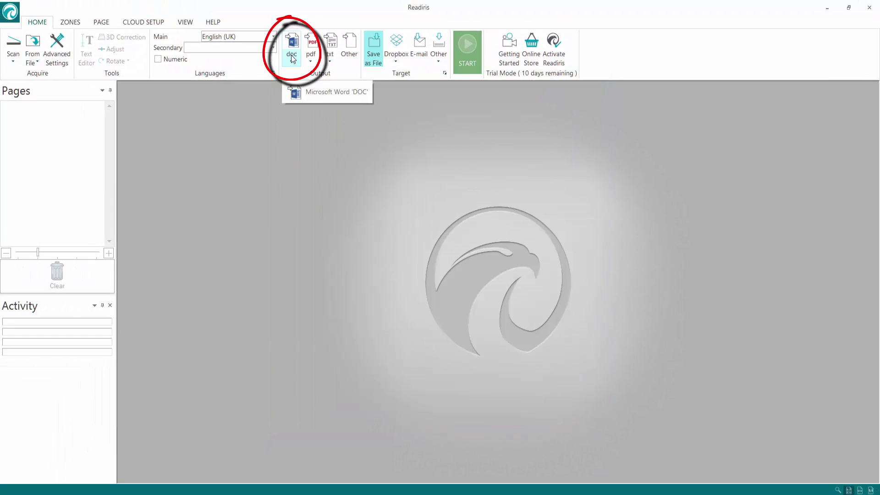
left_click(337, 92)
left_click(380, 65)
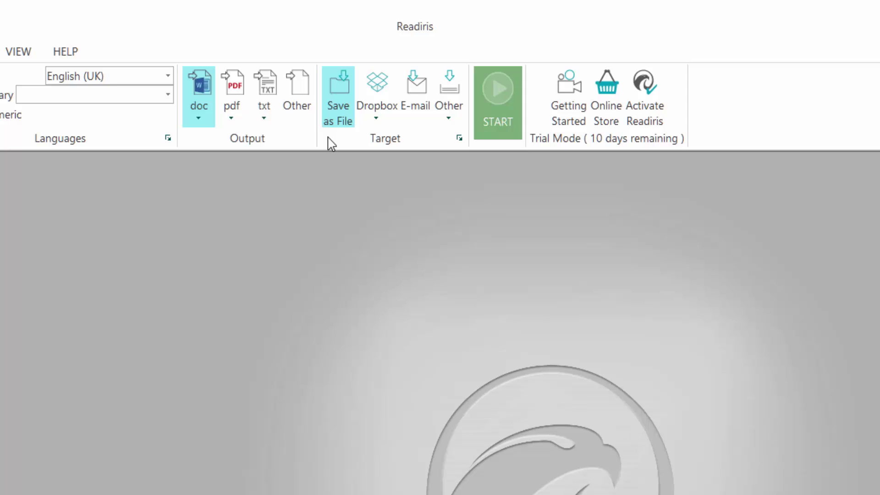
left_click(375, 120)
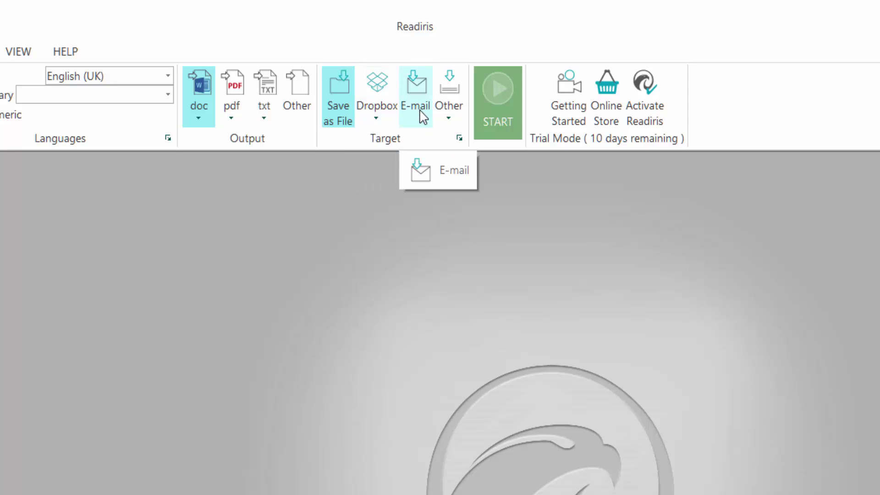
left_click(452, 127)
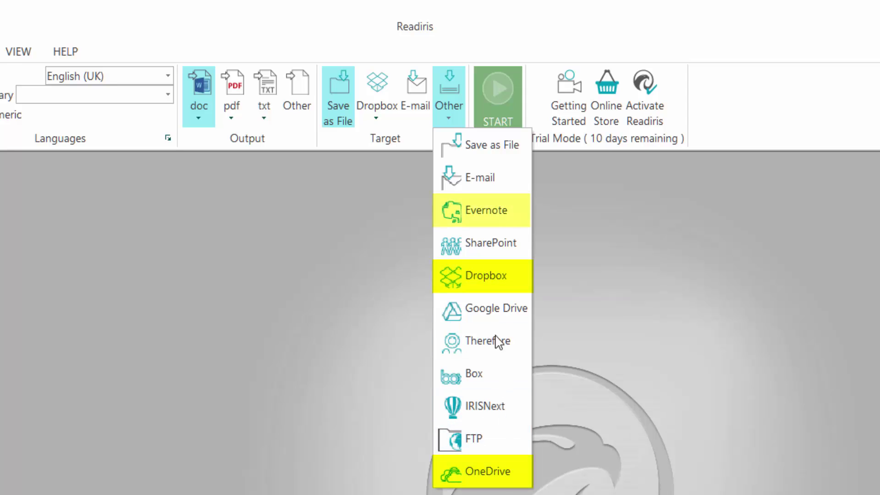
Step: Make Evernote the export target, keep Microsoft Word 'DOC' output, and show Evernote settings
left_click(479, 211)
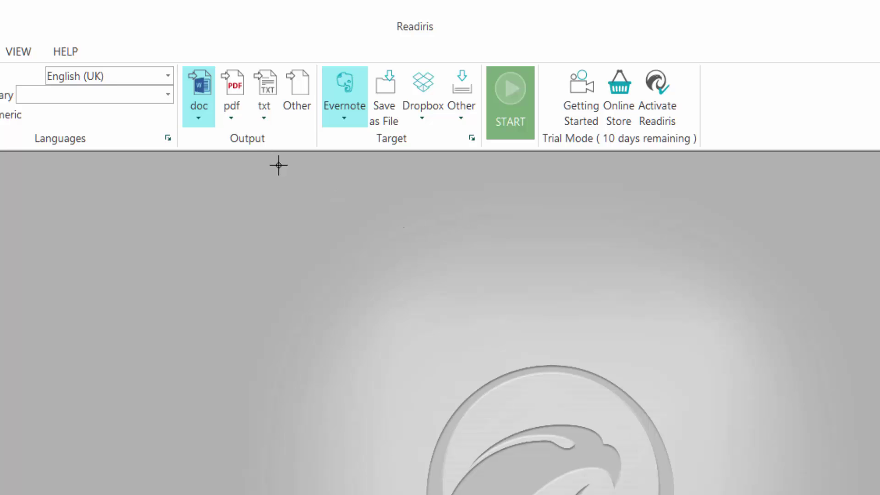
left_click(200, 120)
left_click(257, 170)
left_click(357, 131)
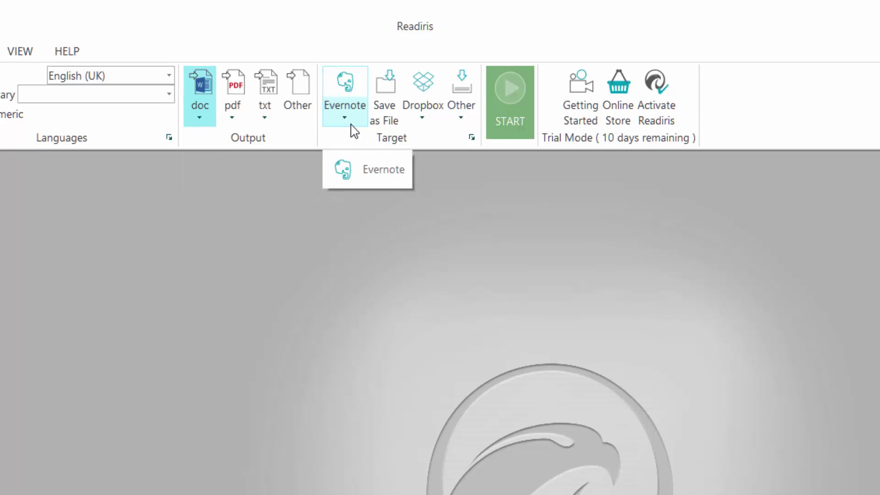
left_click(355, 118)
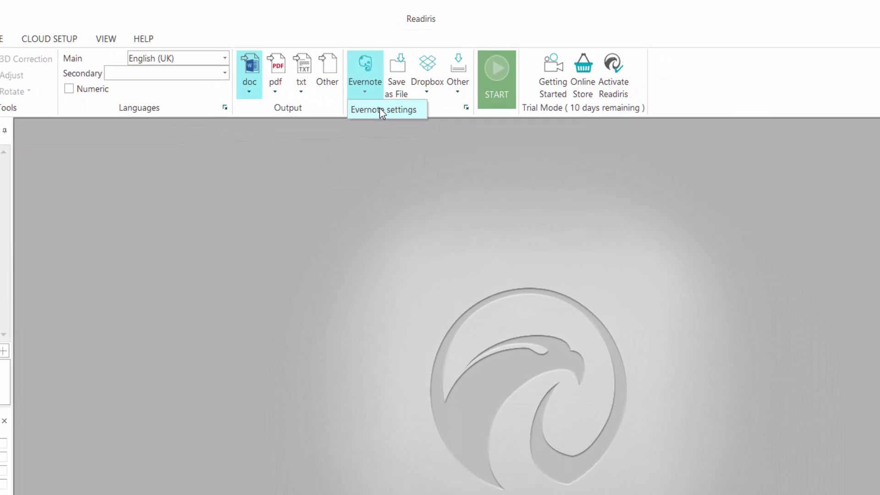
left_click(380, 109)
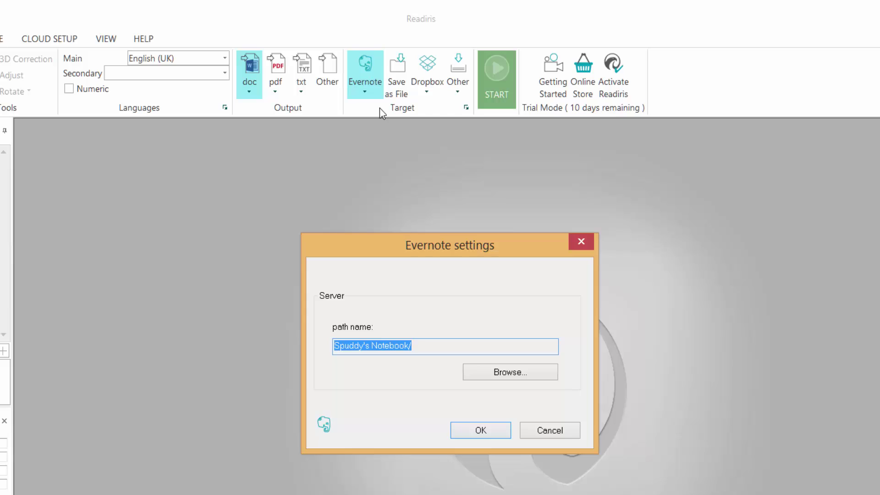
left_click(493, 372)
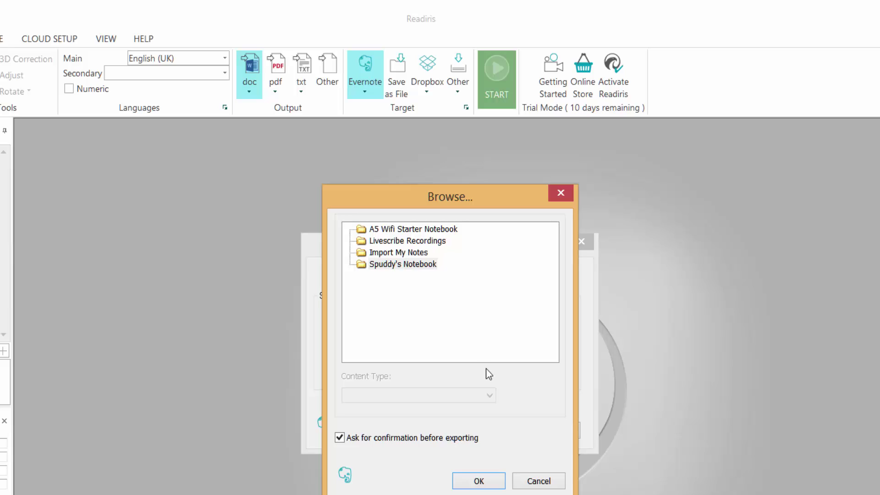
left_click(381, 266)
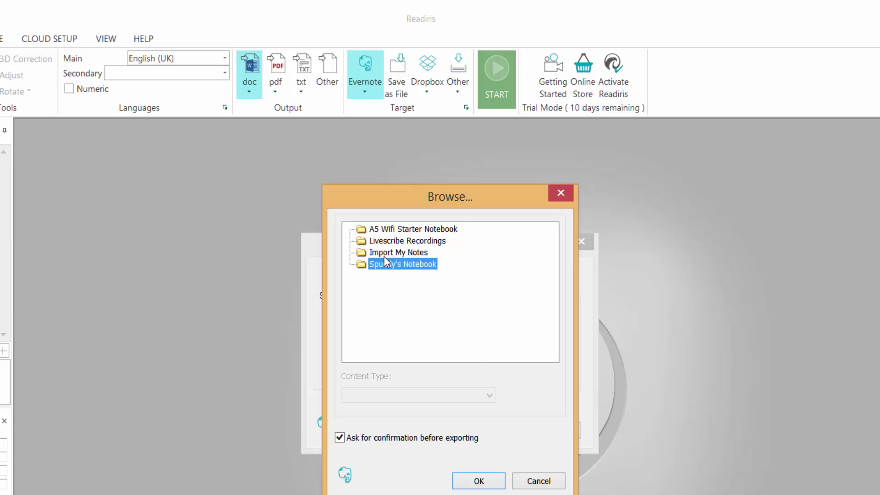
left_click(386, 254)
left_click(390, 264)
left_click(479, 481)
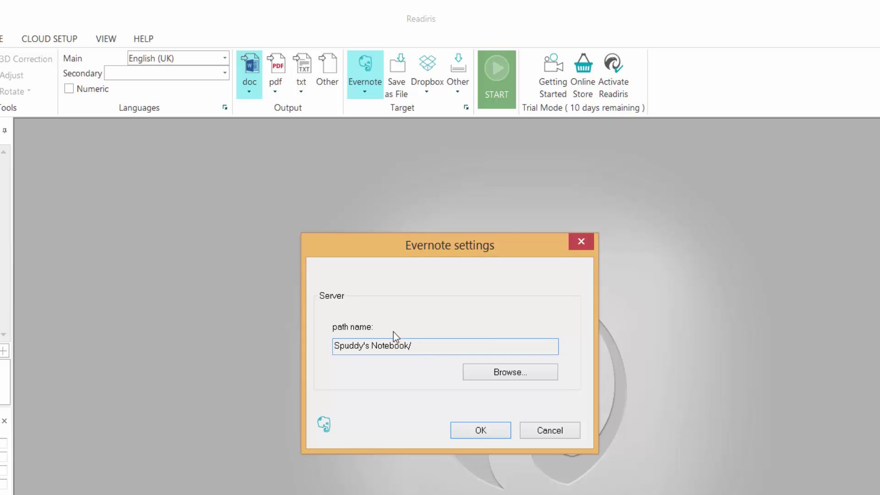
Step: Close the Evernote settings unchanged and make OneDrive the export target
left_click(550, 430)
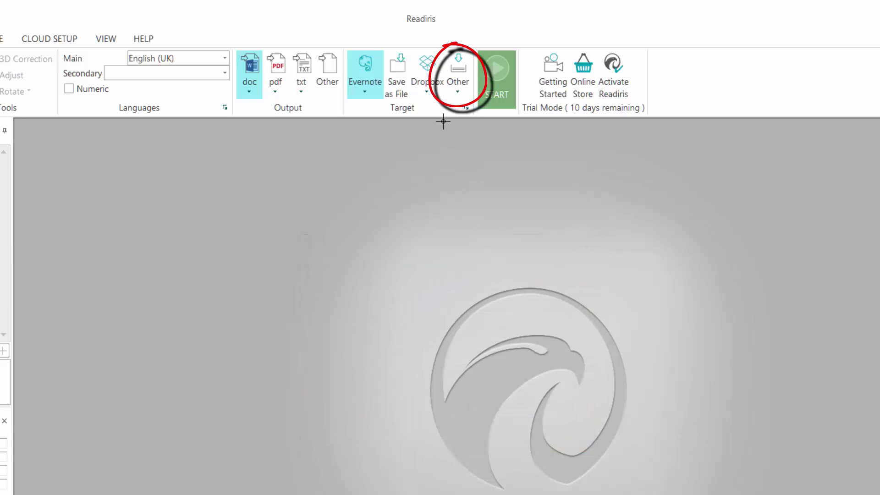
left_click(460, 96)
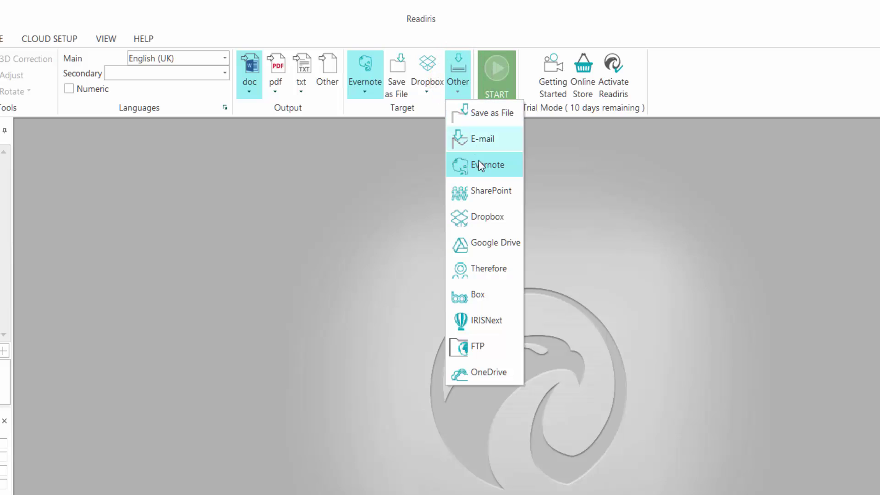
left_click(484, 369)
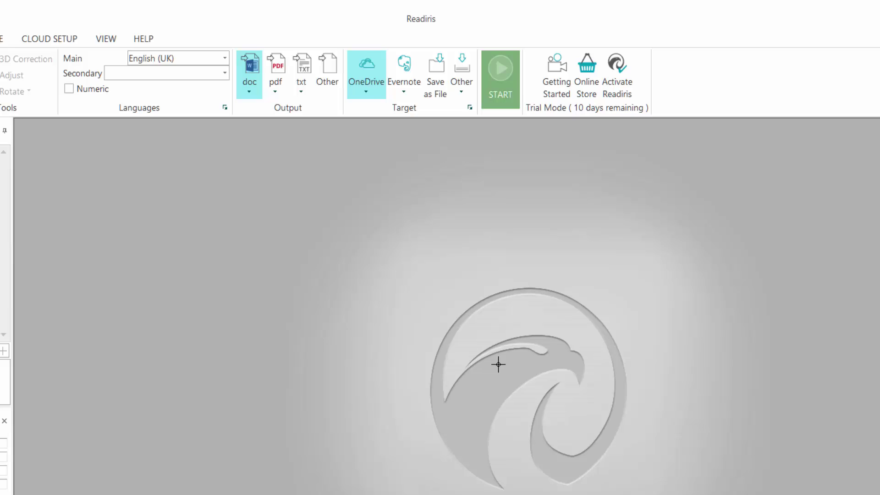
Step: Try browsing OneDrive folders, close the sign-in window and dismiss the connection error
left_click(375, 95)
left_click(381, 111)
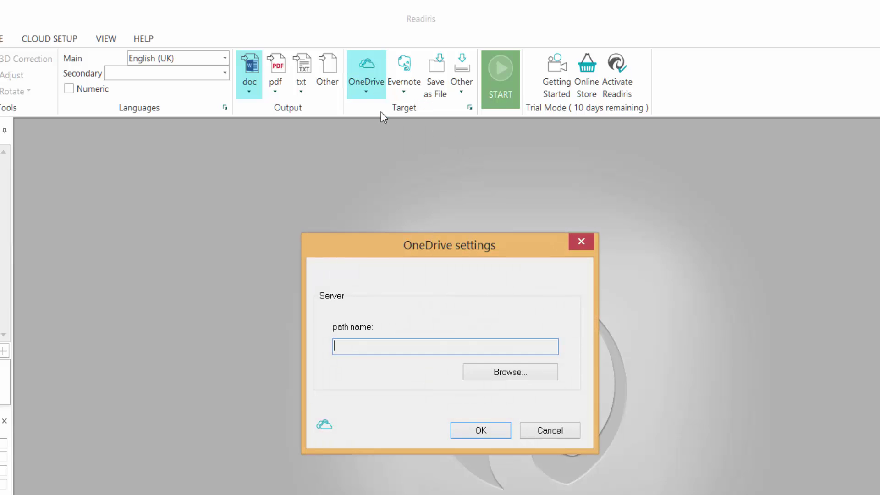
left_click(526, 378)
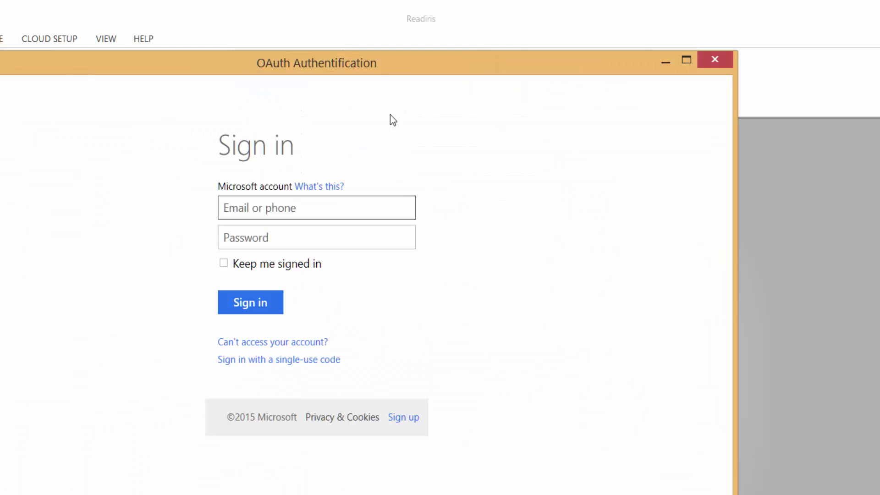
left_click_drag(375, 68, 483, 45)
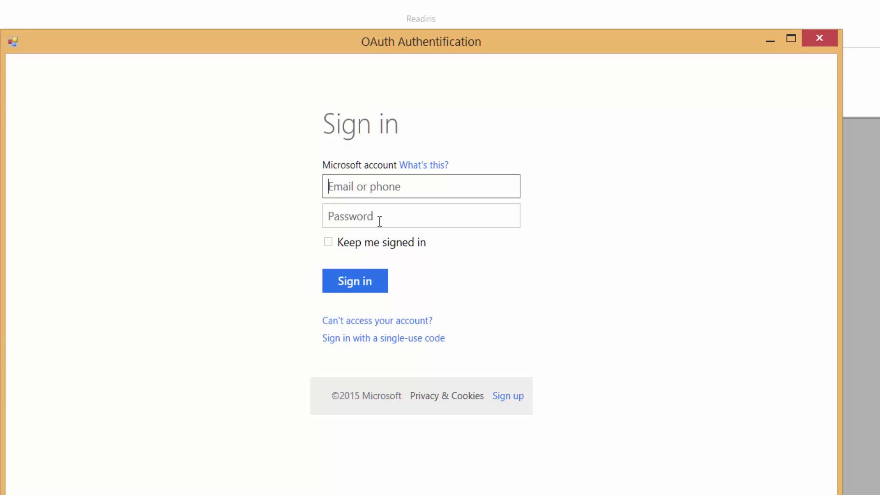
left_click(824, 37)
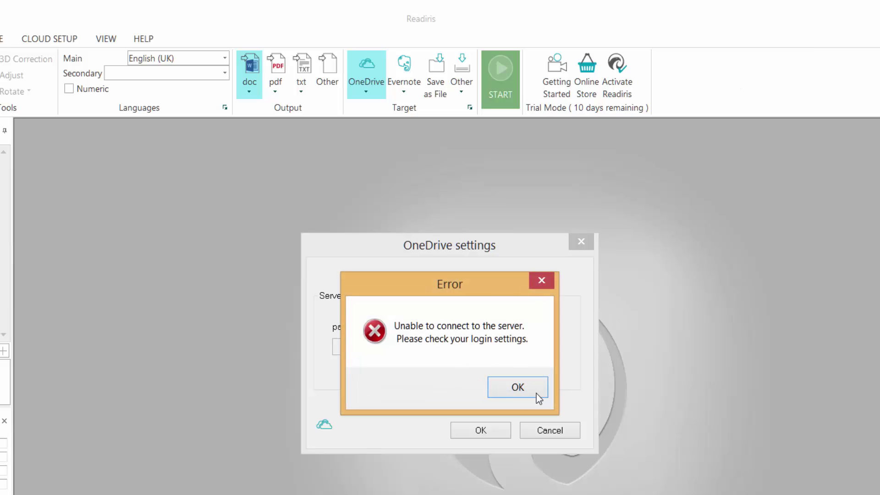
left_click(526, 389)
left_click(551, 433)
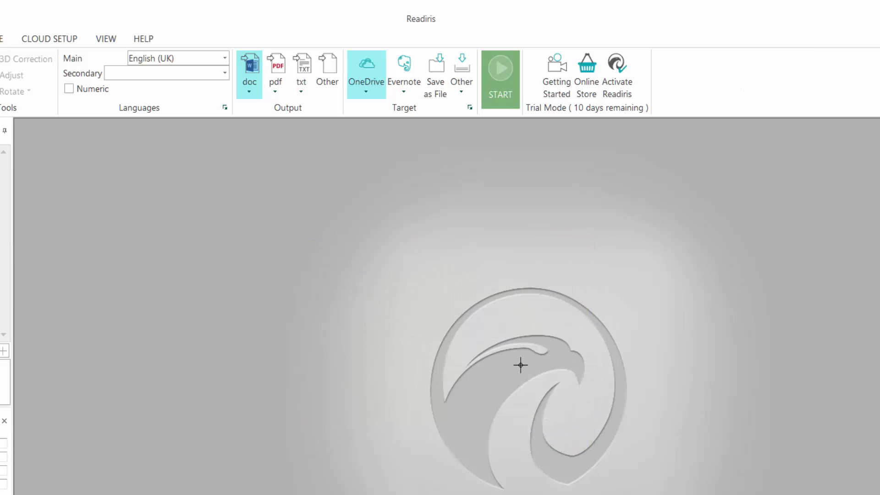
left_click(411, 106)
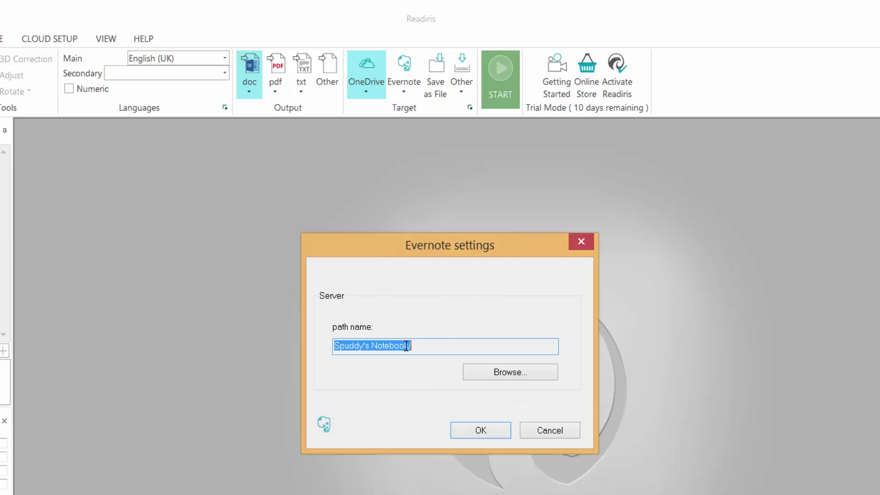
left_click(481, 431)
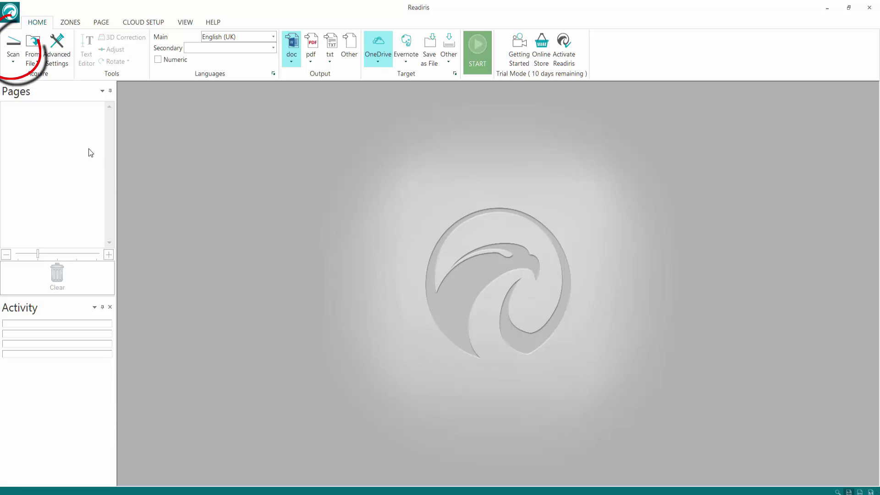
Step: Scan a colour page into Document 1 and enlarge its thumbnail in the Pages panel
left_click(13, 47)
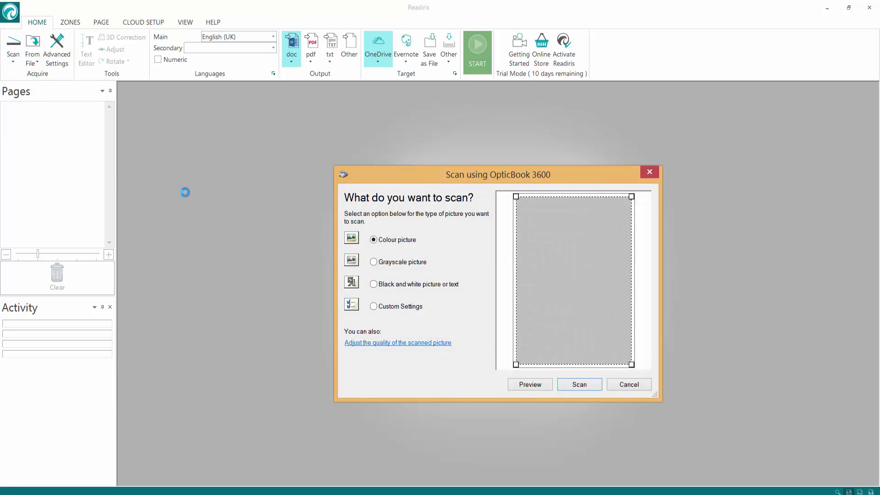
left_click_drag(472, 177, 444, 157)
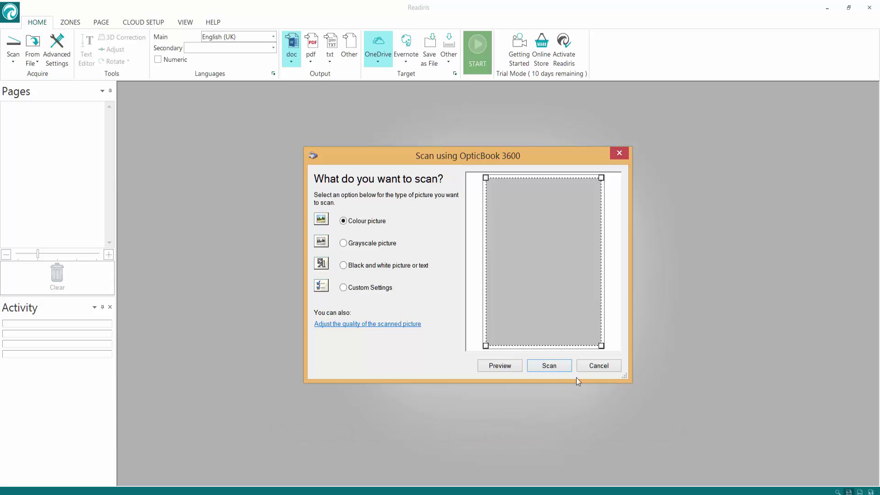
left_click(548, 366)
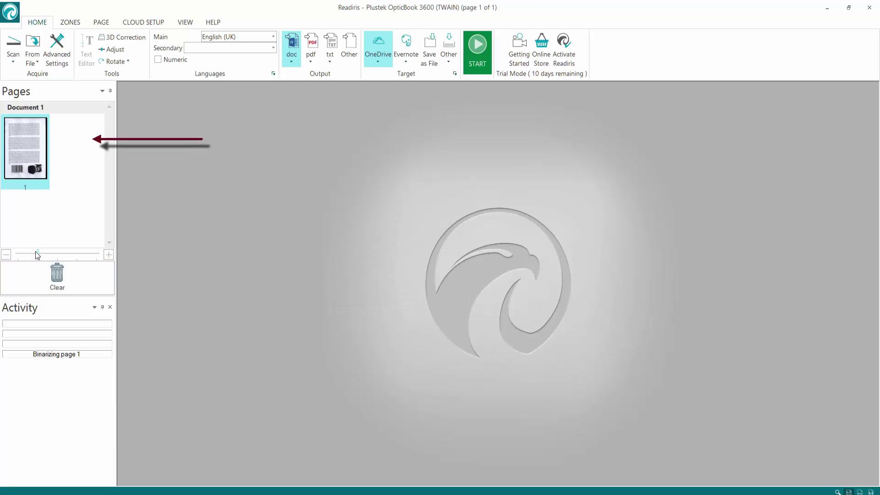
left_click(48, 255)
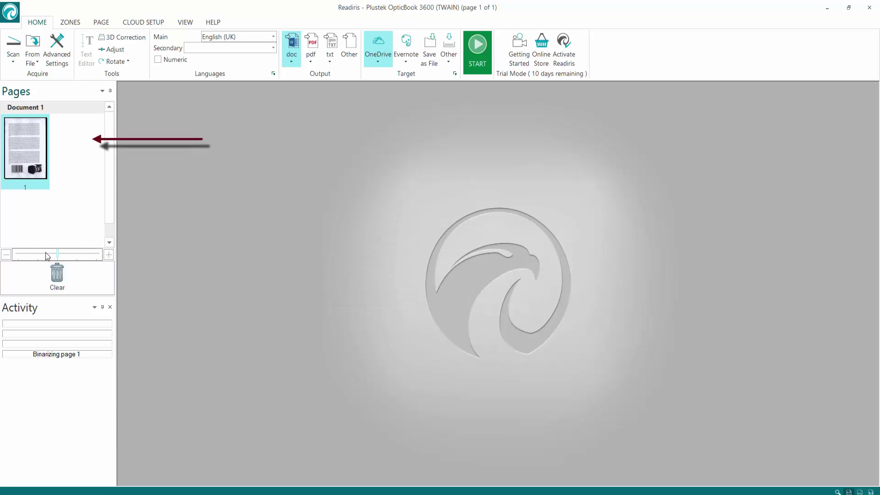
left_click(108, 254)
Step: Zoom the thumbnail in, then back out to the whole page, and show the Zones ribbon
left_click(105, 260)
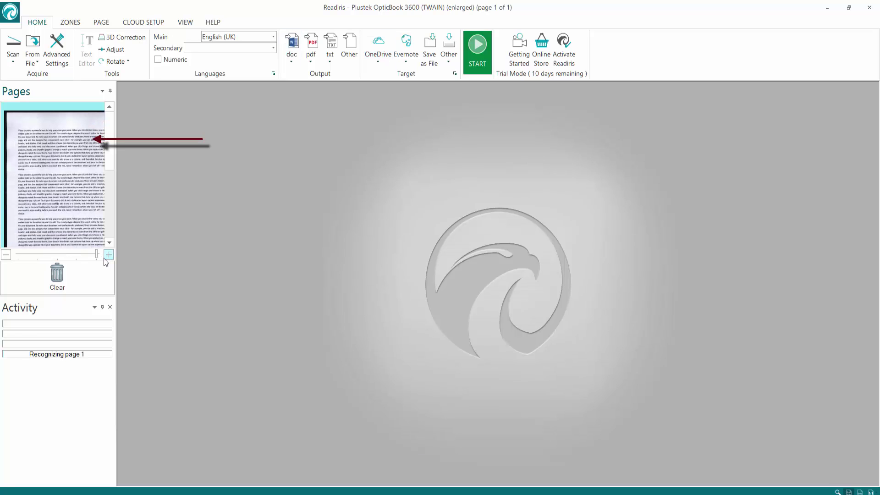
left_click(105, 260)
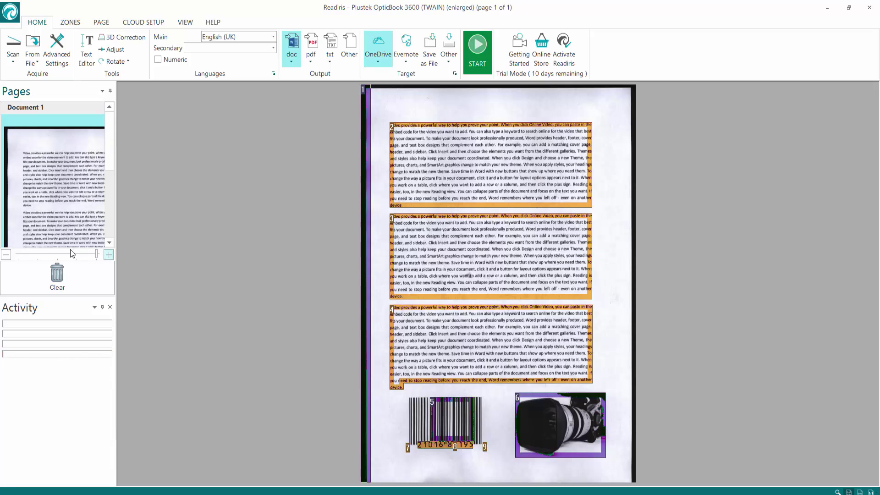
left_click(59, 255)
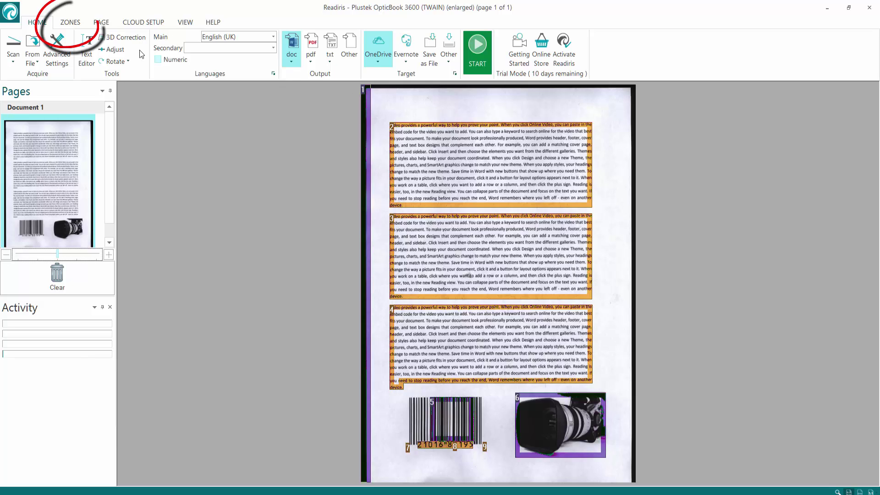
left_click(76, 27)
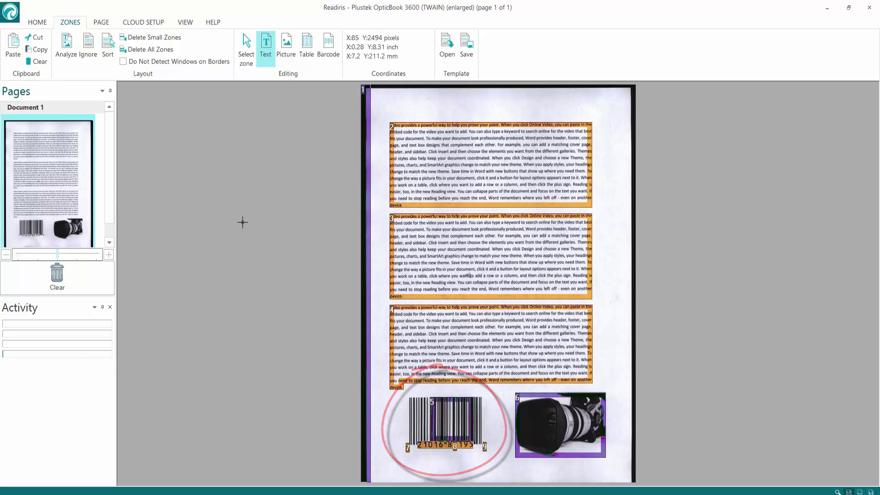
Step: Delete all automatic zones, then draw a text zone over the three paragraphs and a picture zone over the camera
left_click(132, 50)
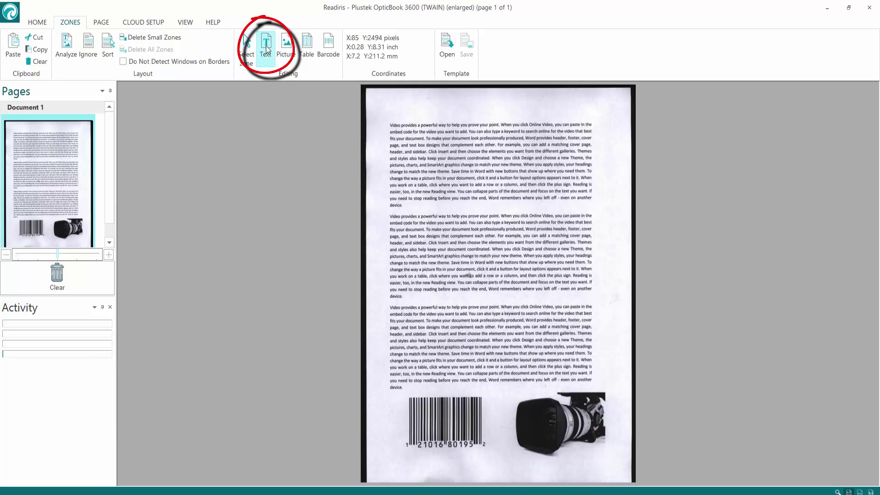
left_click_drag(385, 111, 608, 391)
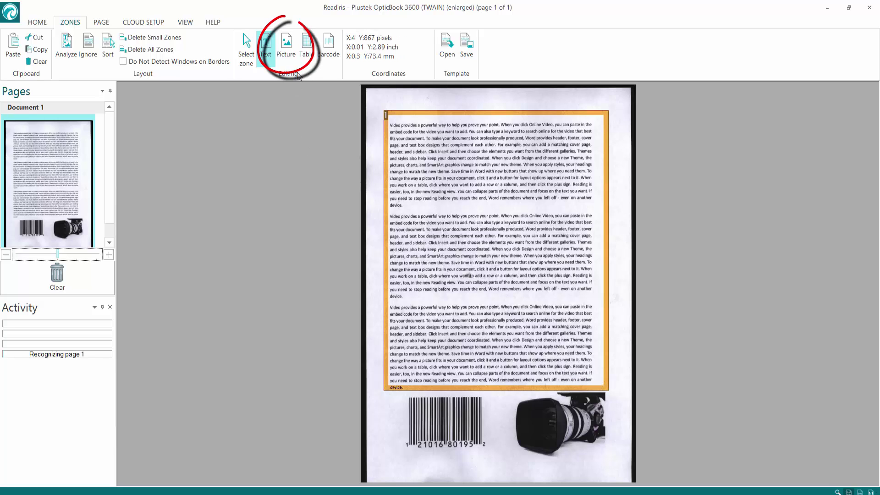
left_click(286, 46)
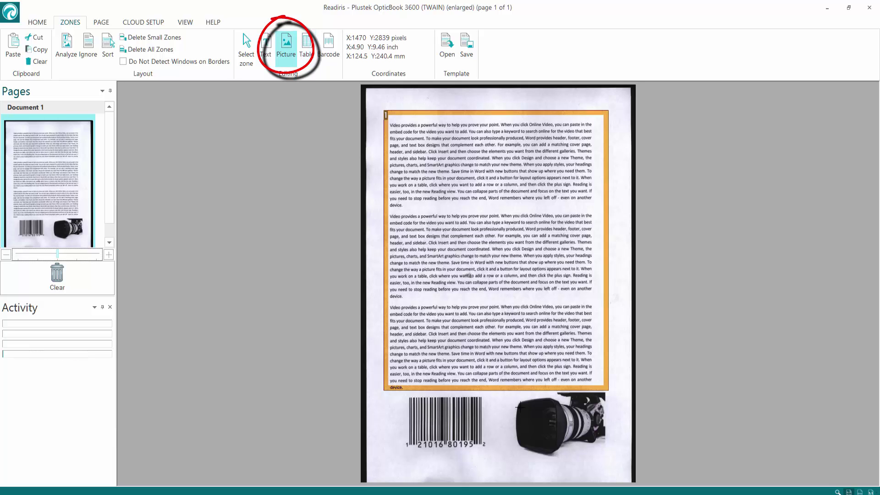
left_click_drag(506, 392, 626, 466)
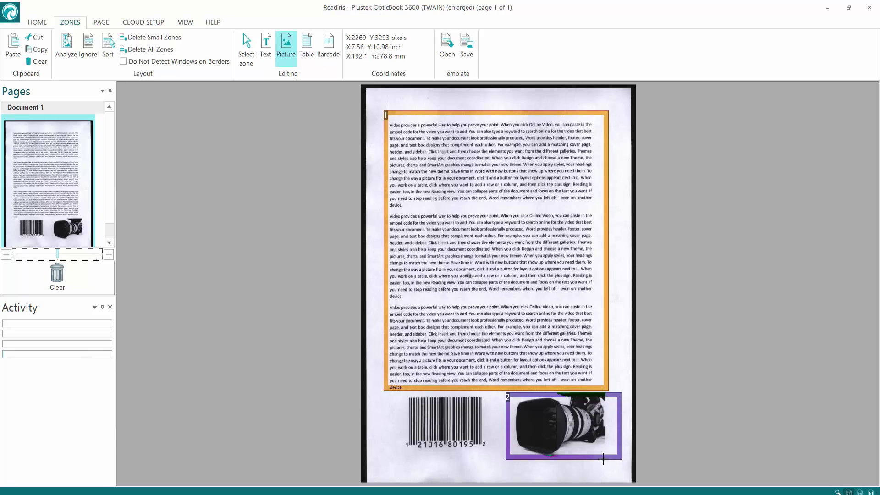
Step: Draw a barcode zone around the barcode and a table zone over the first paragraph's middle
left_click(323, 49)
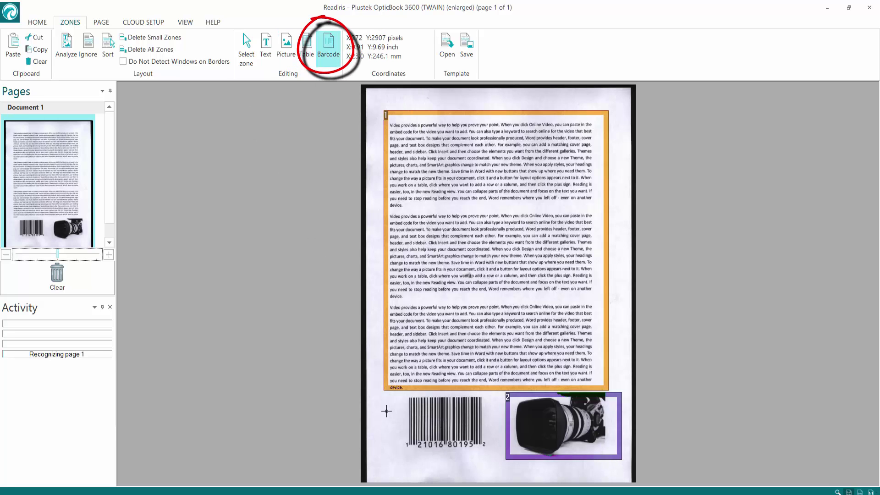
left_click_drag(387, 396, 492, 463)
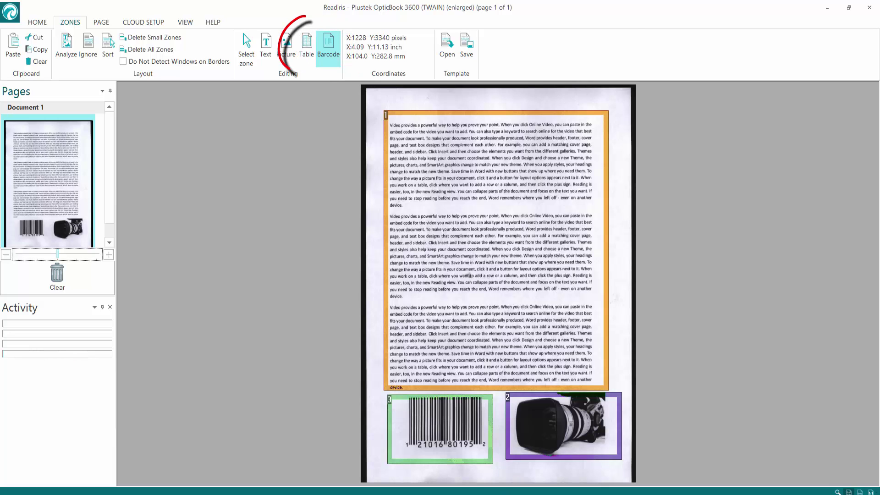
left_click(307, 48)
left_click_drag(414, 144, 558, 203)
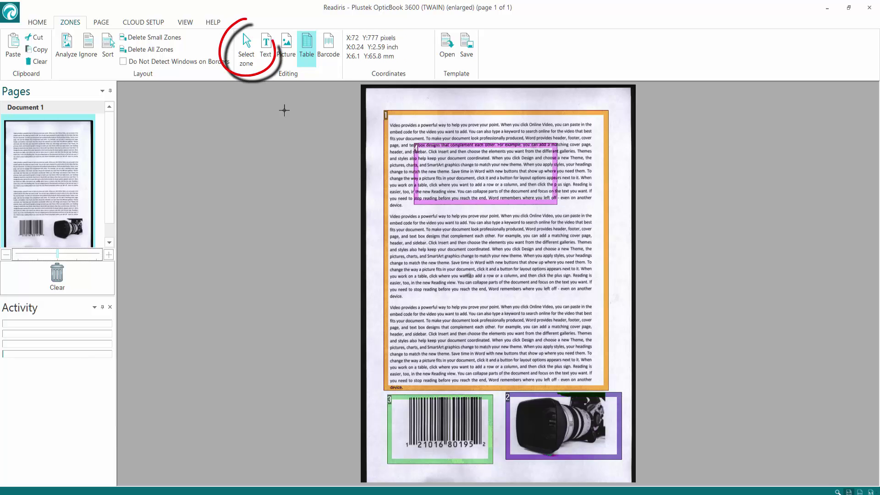
Step: Nudge the large text zone 1 slightly, then shift it back up and left around the paragraphs
left_click(246, 48)
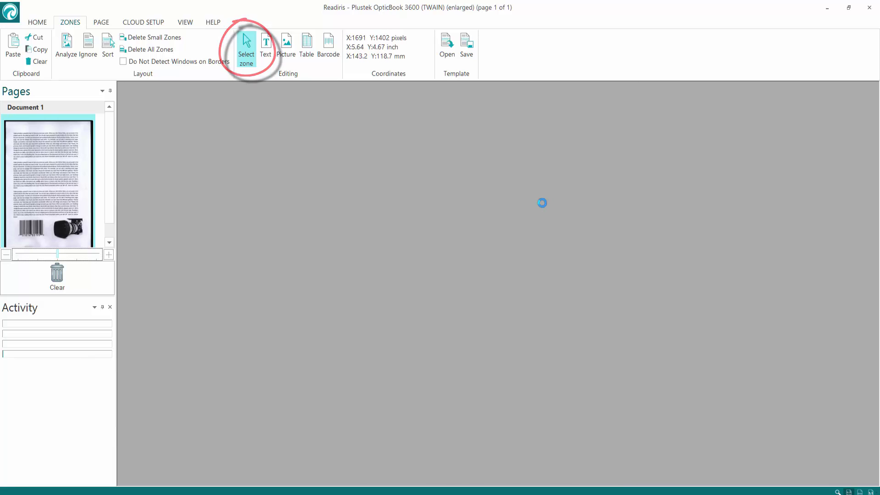
left_click_drag(554, 202, 557, 200)
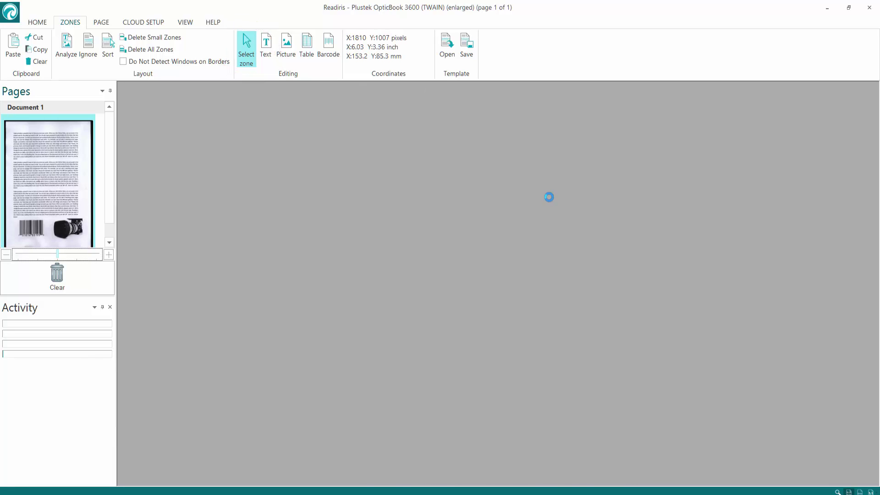
left_click_drag(416, 140, 388, 141)
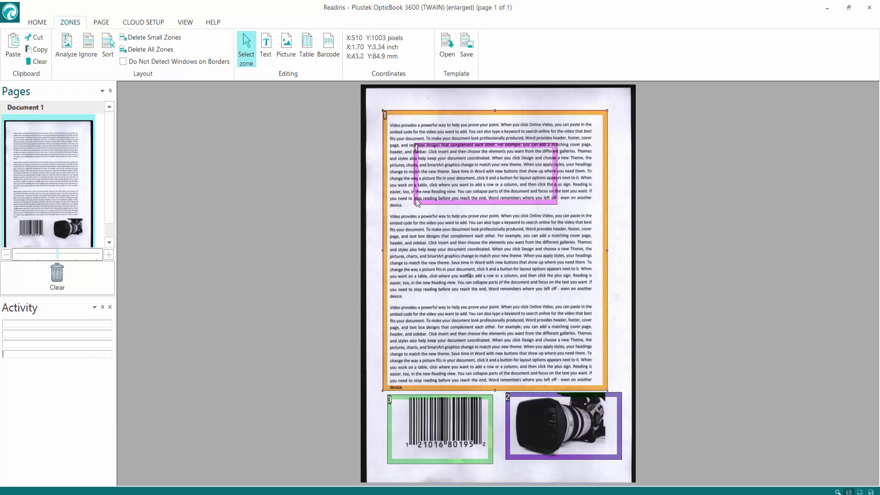
left_click(416, 199)
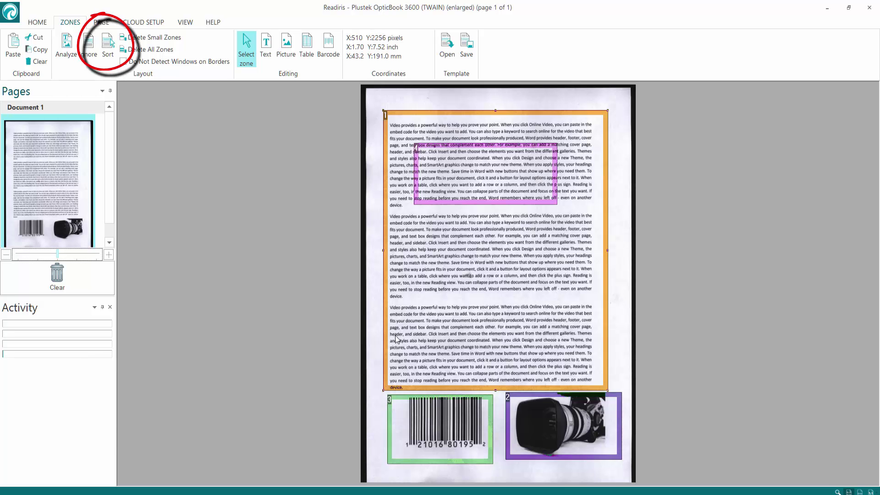
Step: Sort the zones so the text block is 1, the camera photo 2 and the barcode 3
left_click(106, 44)
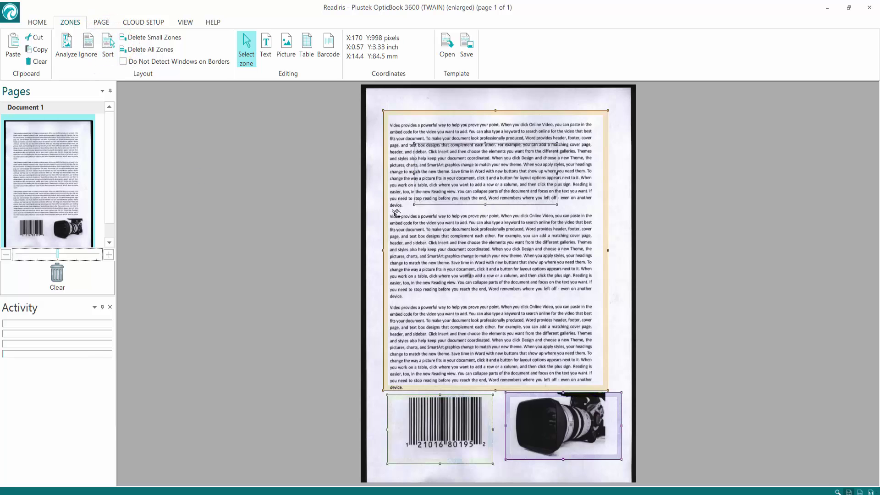
left_click(398, 133)
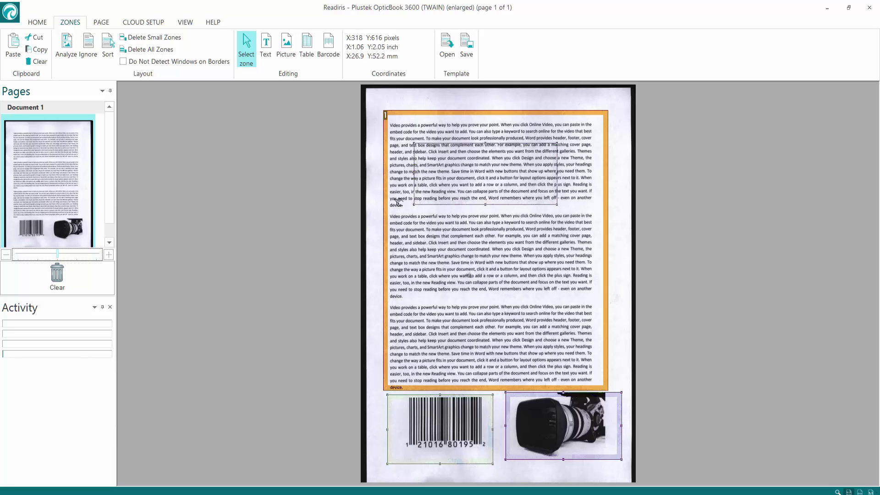
left_click(546, 419)
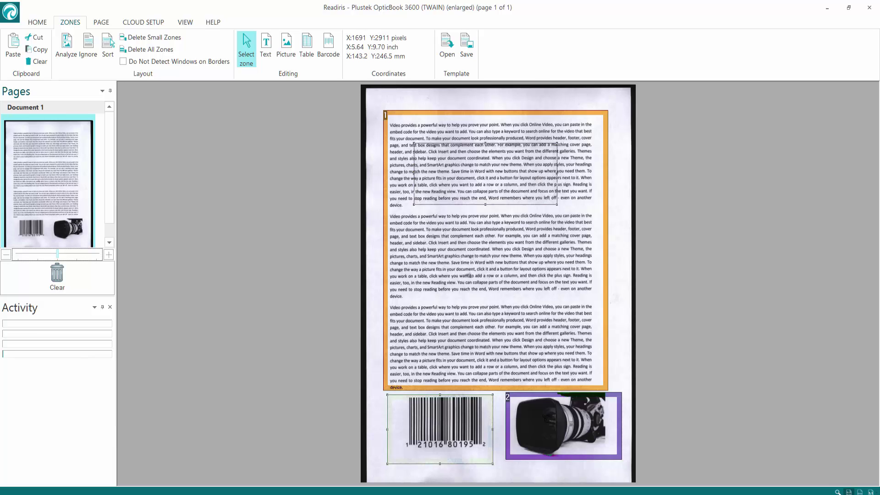
left_click(450, 412)
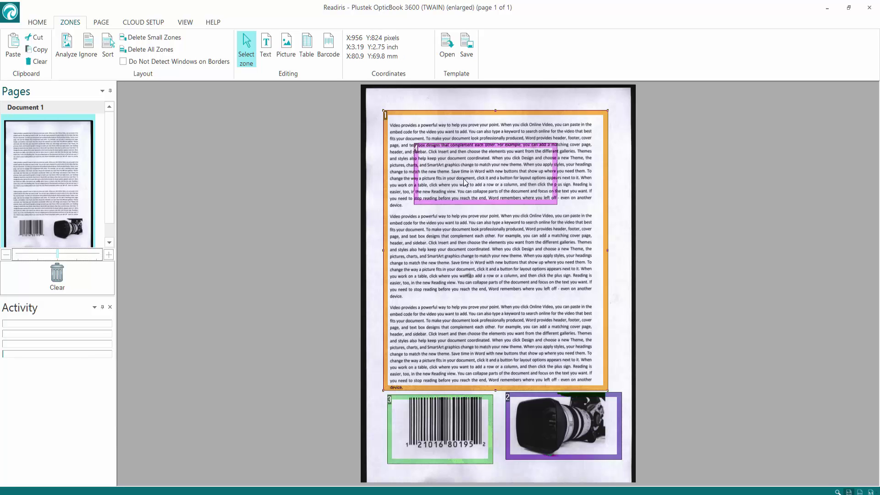
left_click(465, 183)
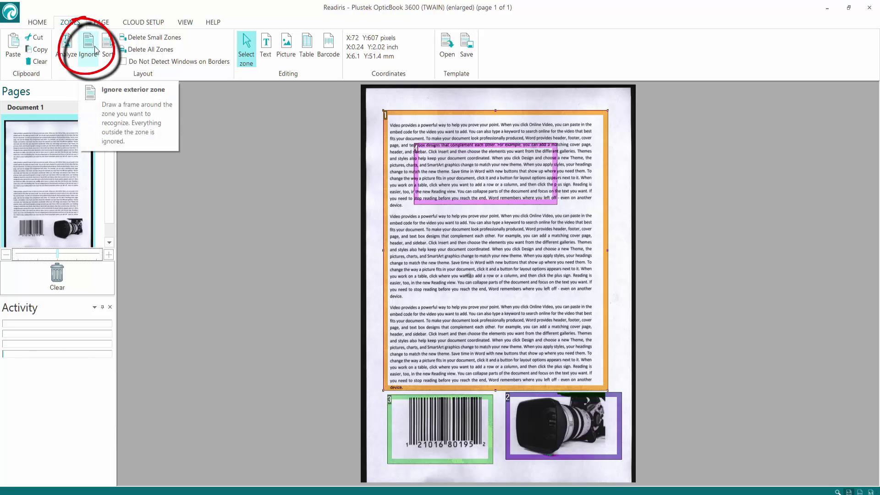
Step: Draw an Ignore frame around the paragraphs, leaving three detected text zones, one per paragraph
left_click(95, 51)
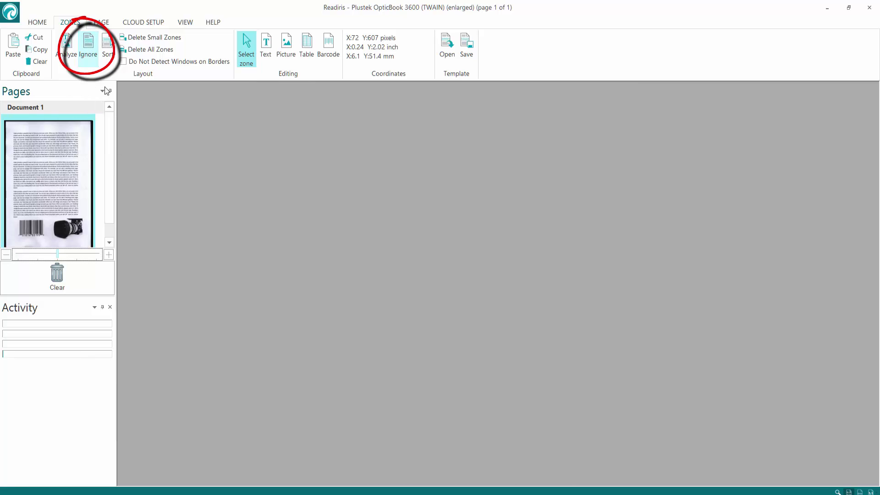
mouse_move(380, 114)
left_mouse_down()
mouse_move(428, 233)
mouse_move(575, 387)
mouse_move(605, 391)
left_mouse_up()
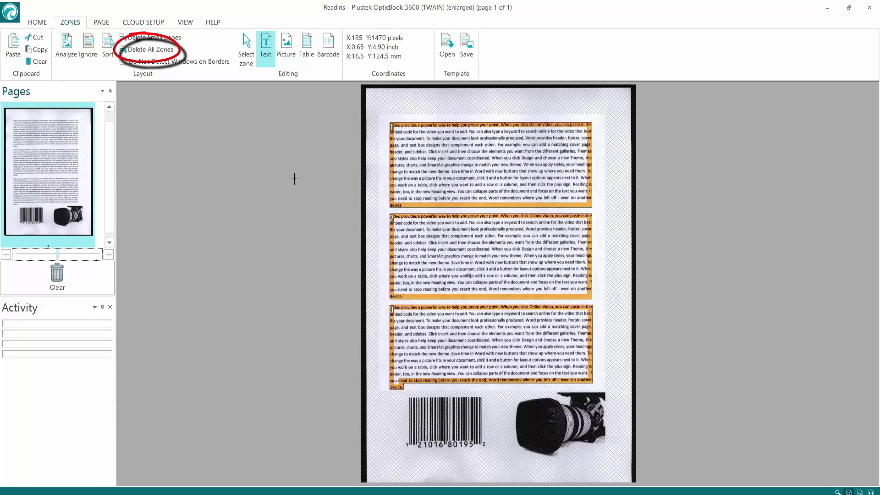
Step: Delete all zones and redraw one text zone over all three paragraphs, a camera picture zone and a barcode zone
left_click(137, 51)
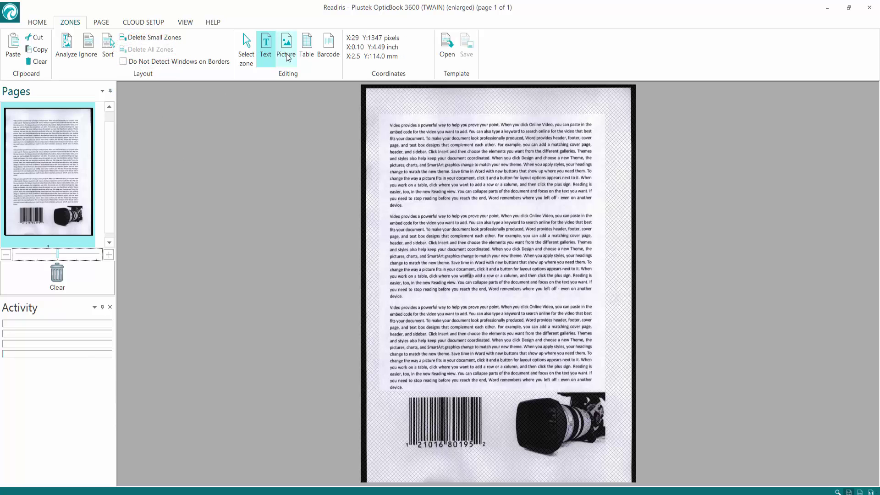
left_click_drag(382, 113, 601, 390)
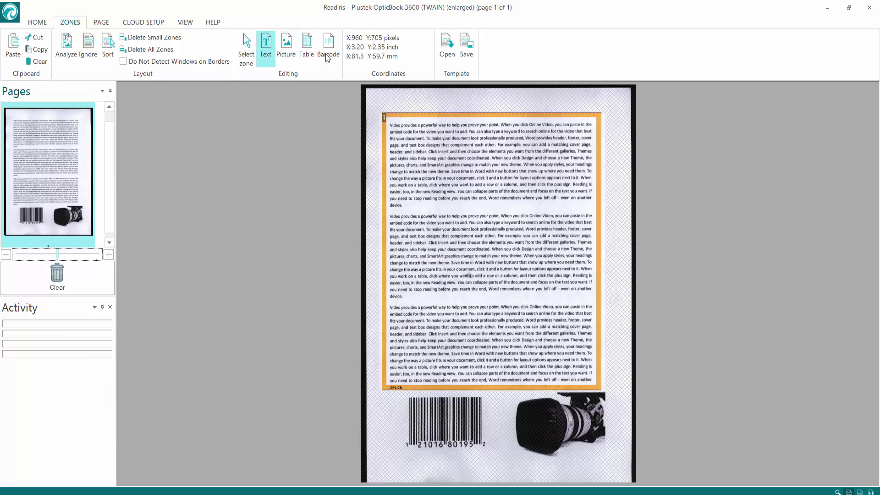
left_click(286, 46)
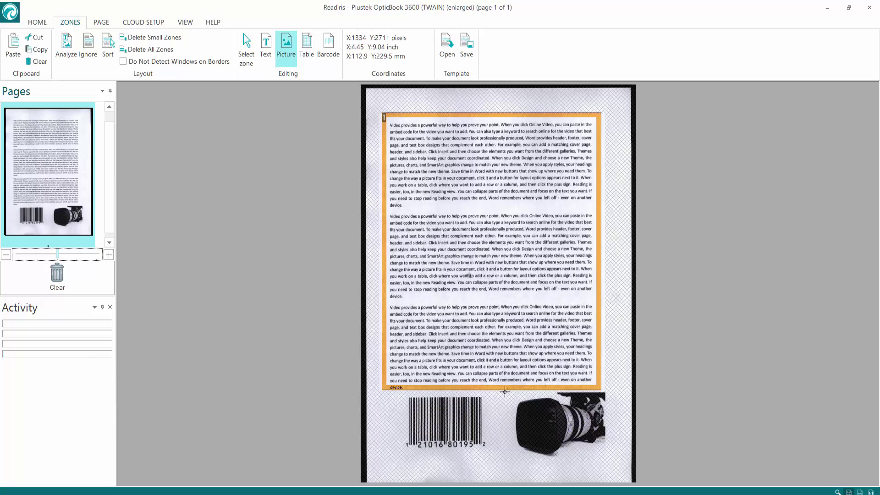
left_click_drag(504, 392, 618, 466)
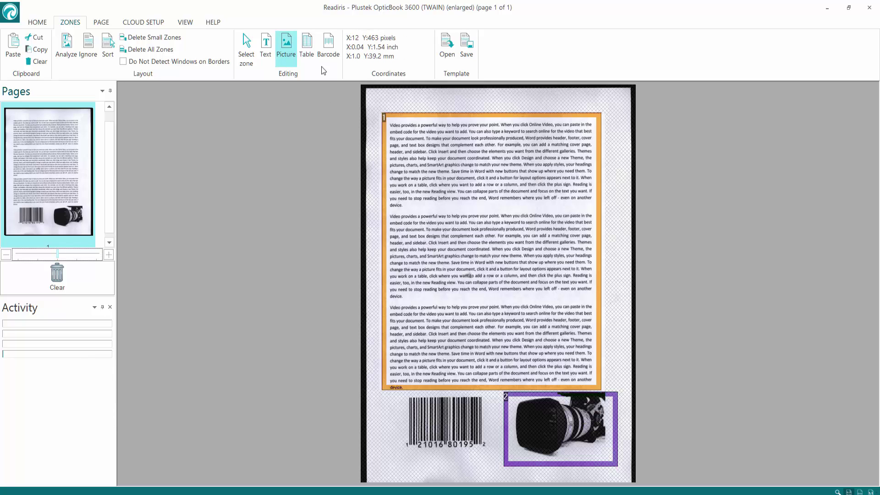
left_click(329, 46)
left_click_drag(380, 390, 479, 467)
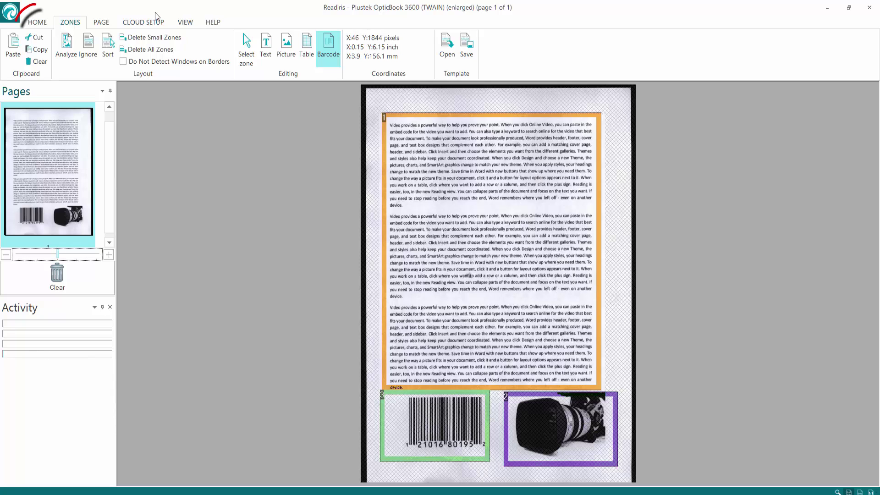
Step: Choose Microsoft Word 'DOC' as the output format and Evernote as the export destination
left_click(37, 22)
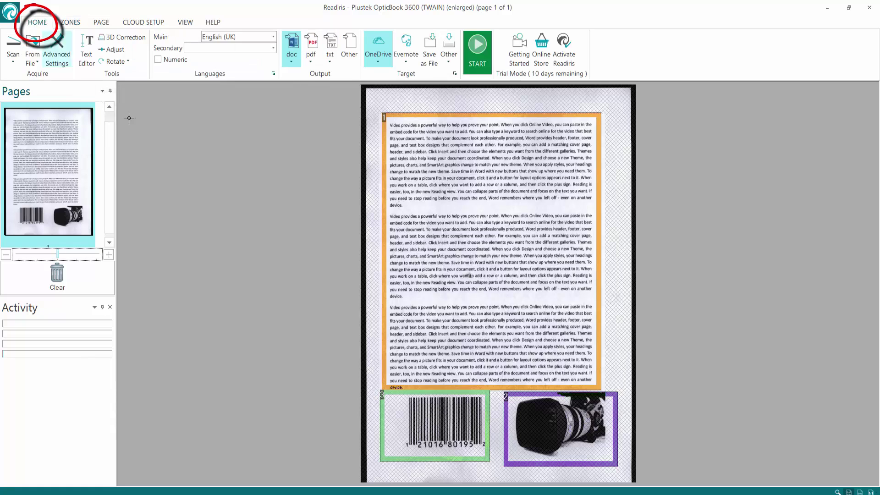
left_click(296, 54)
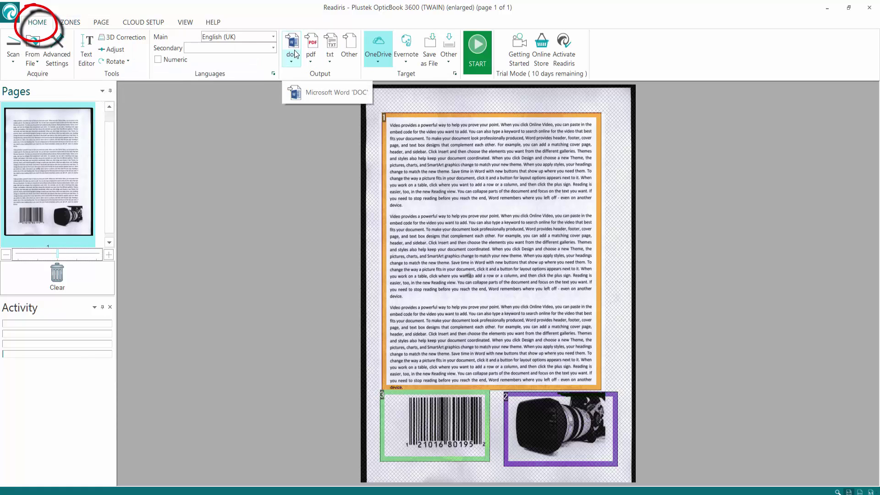
left_click(335, 92)
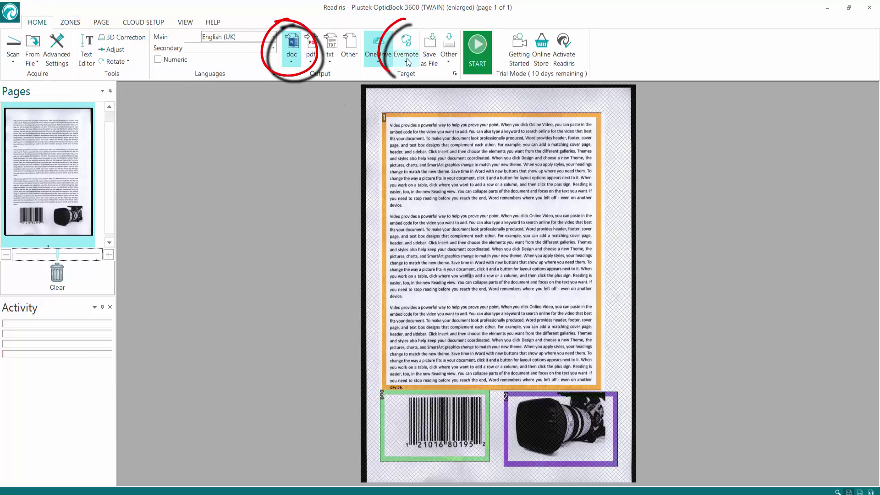
left_click(411, 40)
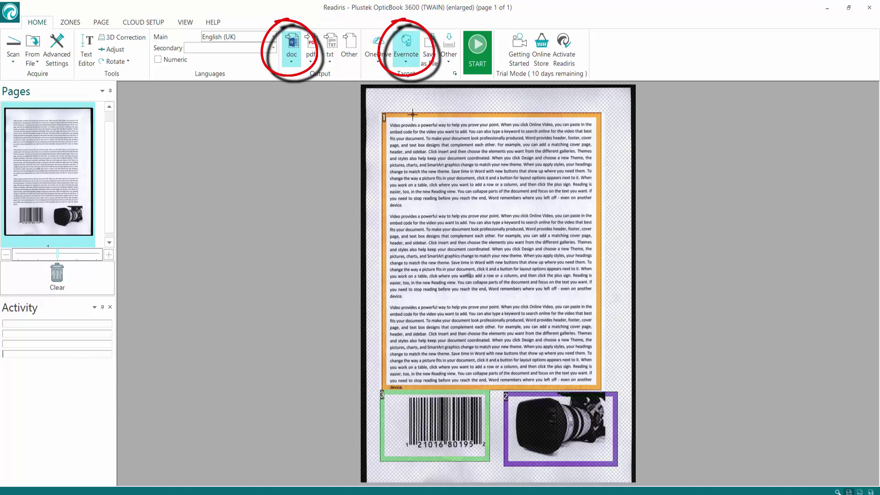
left_click(294, 59)
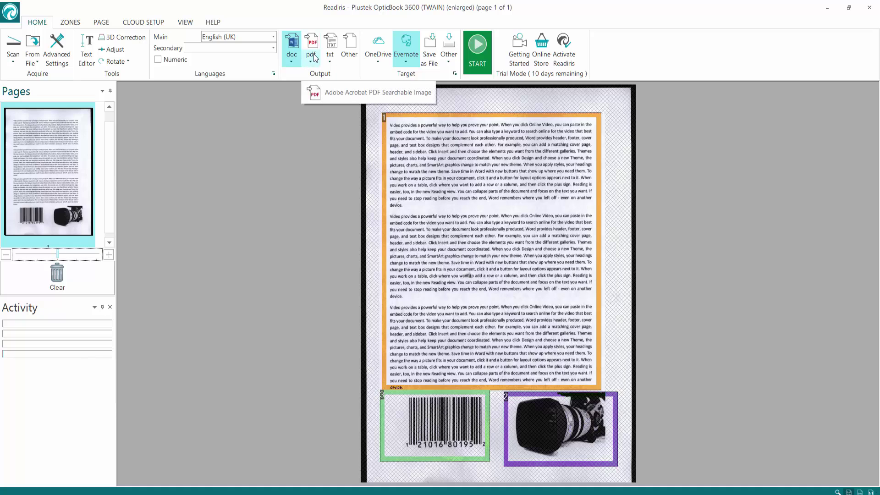
left_click(406, 55)
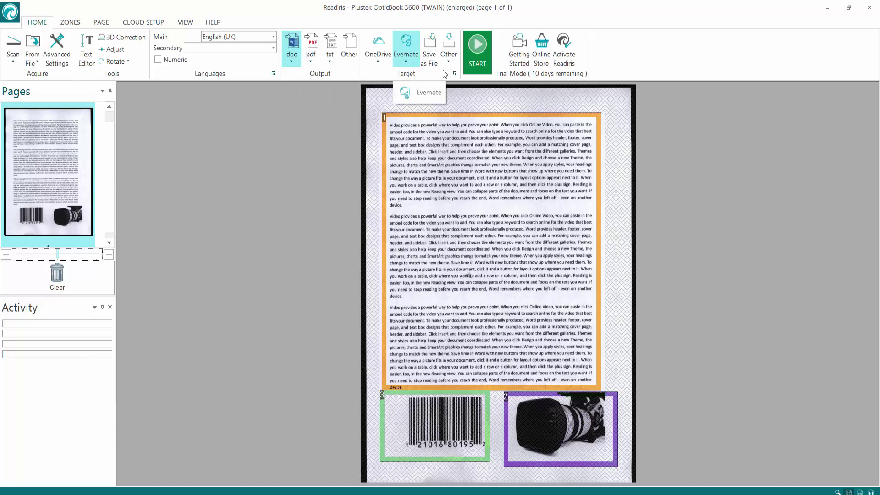
Step: Start the export, pick the target Evernote notebook, and name the note 'sample'
left_click(478, 47)
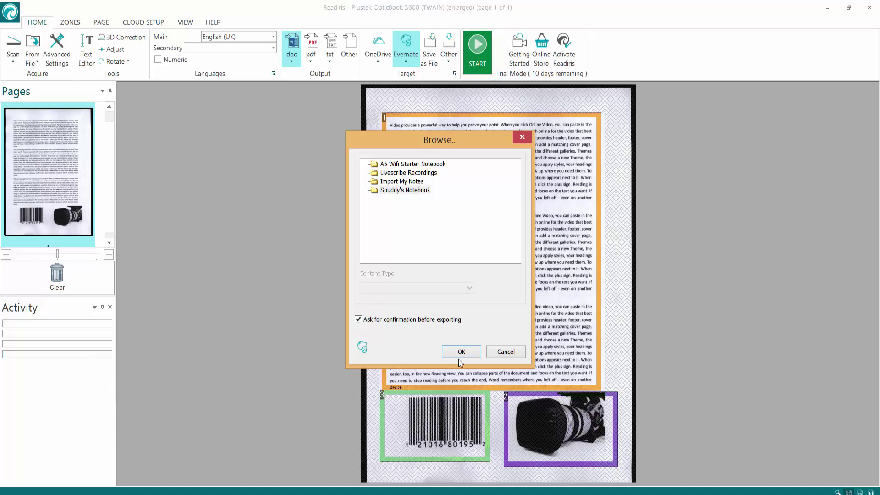
left_click(405, 191)
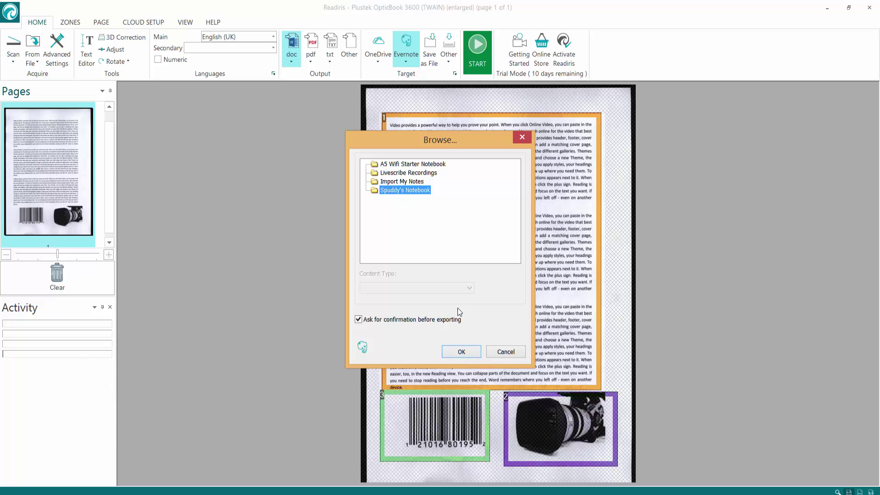
left_click(461, 353)
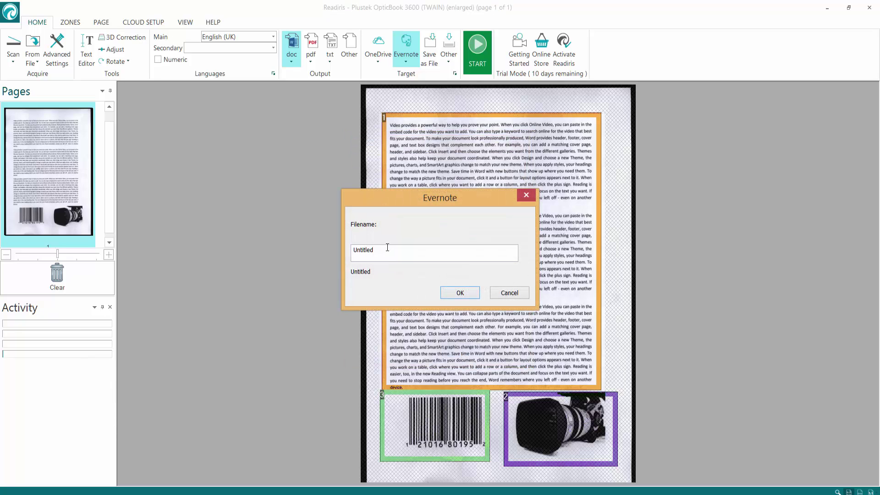
double_click(360, 248)
type("sample1")
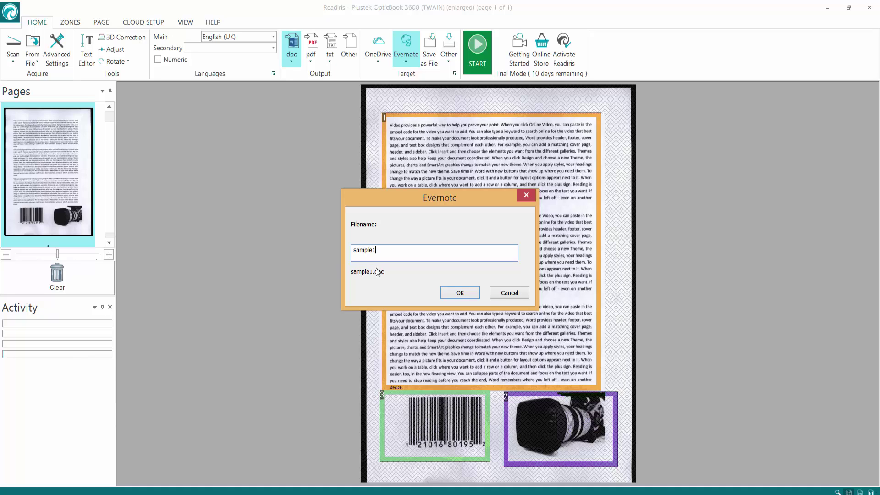
left_click(449, 293)
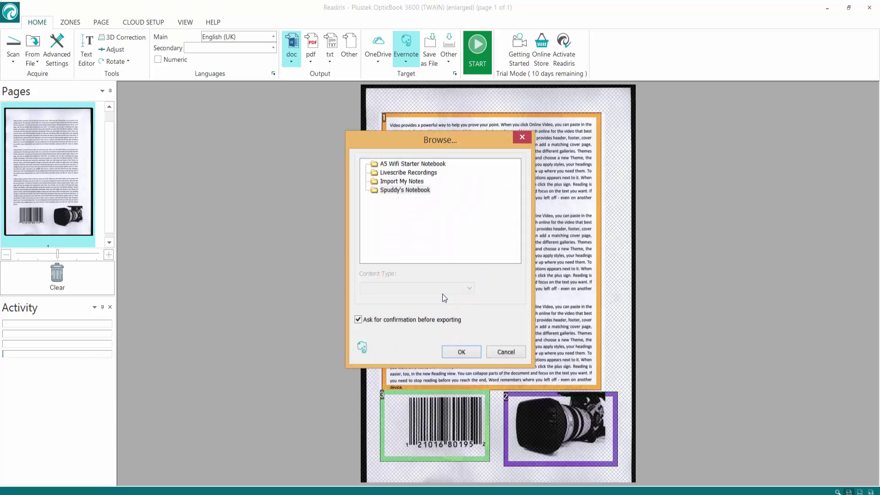
left_click(457, 351)
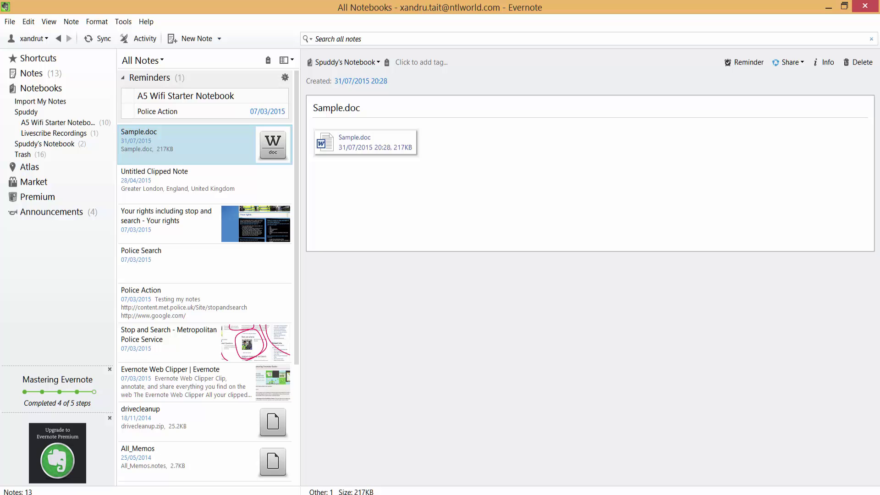
Step: Sync Evernote and open the new sample1.doc note from the notes list
left_click(98, 43)
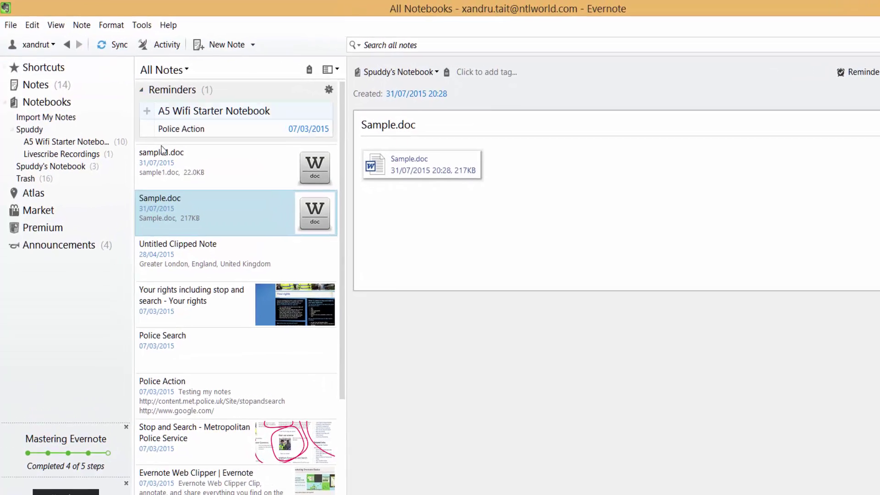
left_click(162, 151)
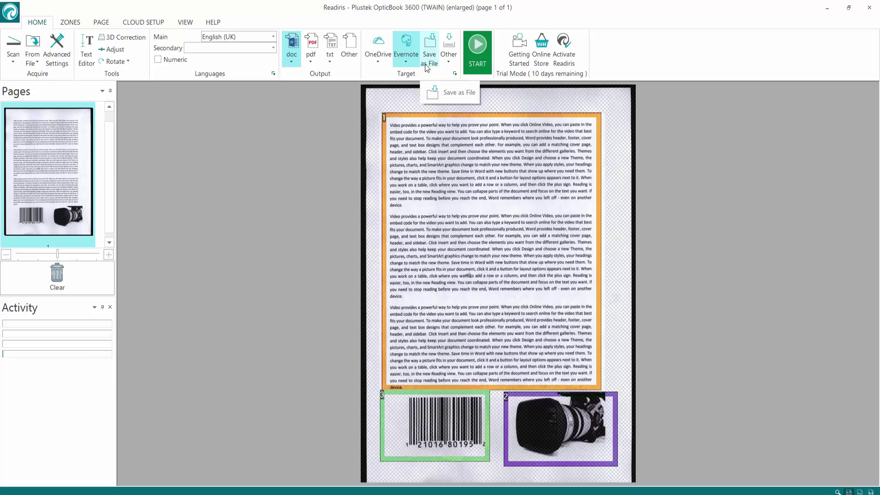
Step: Save the page as searchable PDF sample.pdf on the Desktop, view it, then close Adobe Reader
left_click(312, 46)
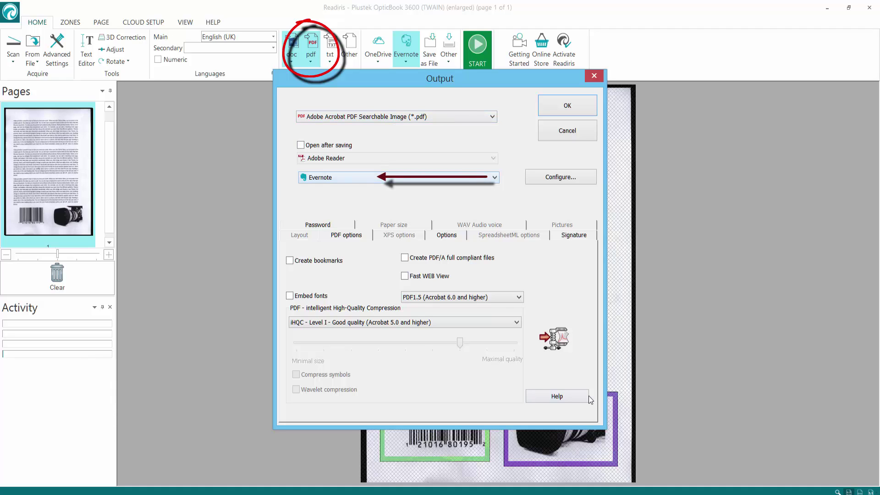
left_click(567, 107)
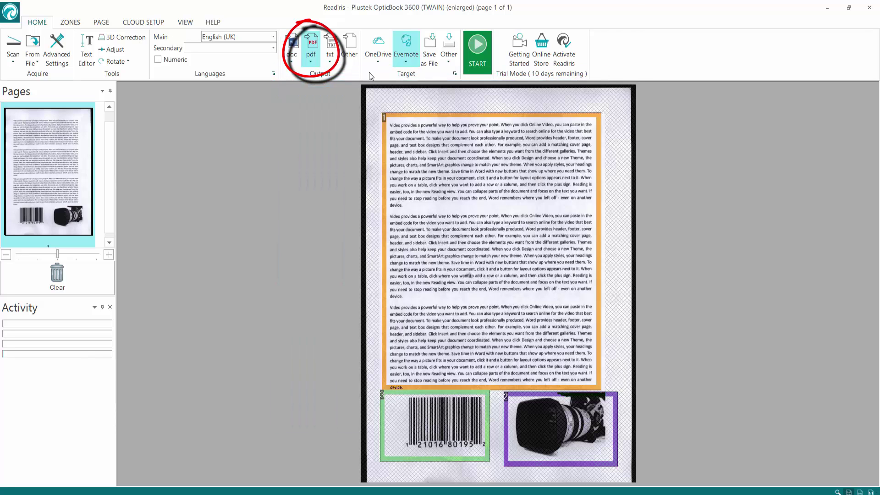
left_click(430, 58)
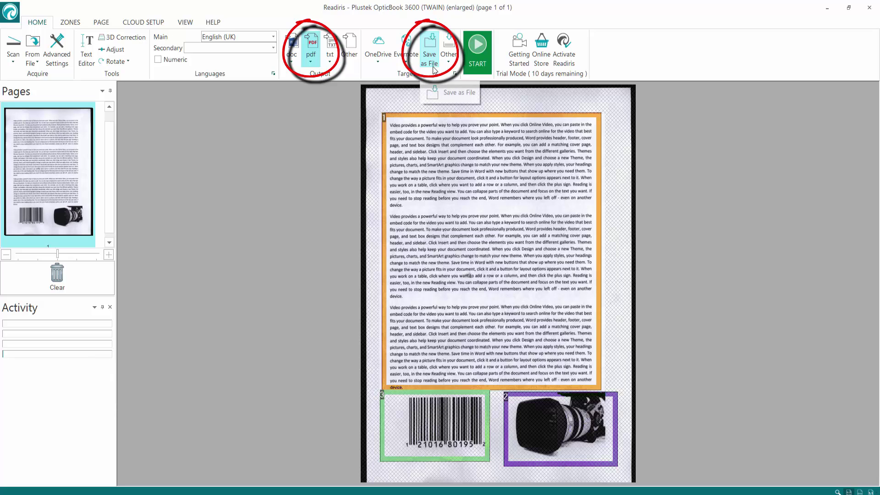
left_click(478, 44)
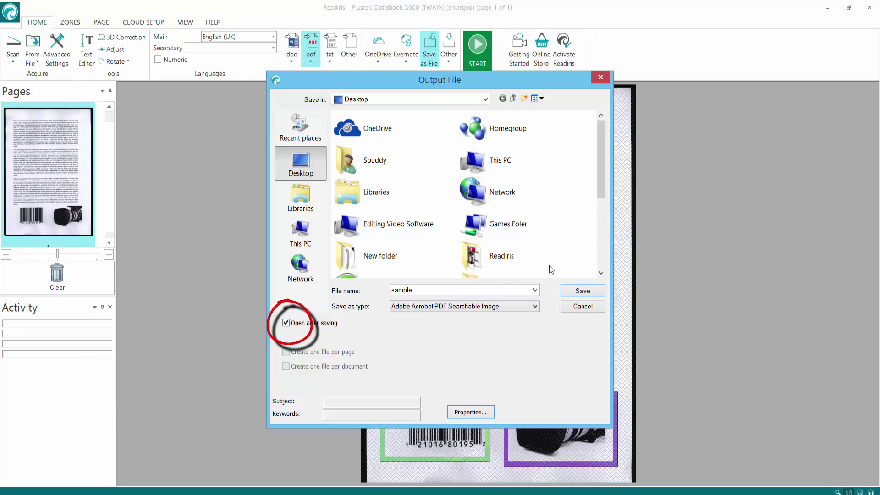
left_click(578, 290)
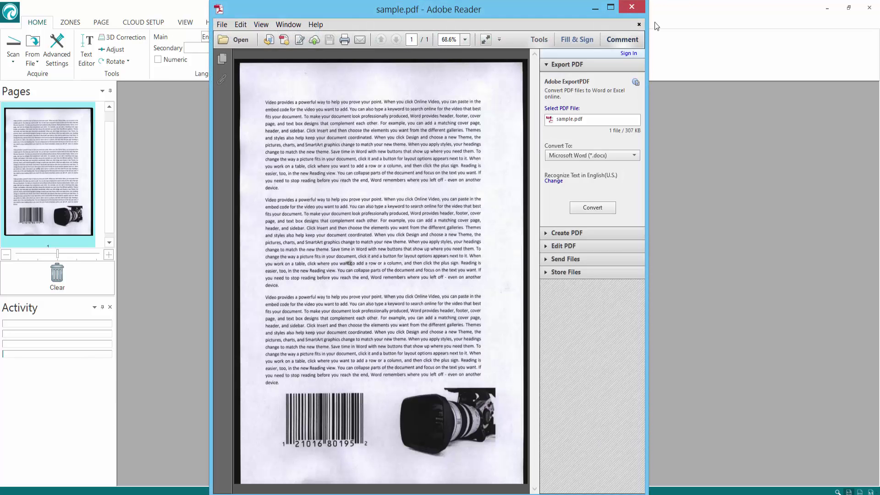
left_click(631, 7)
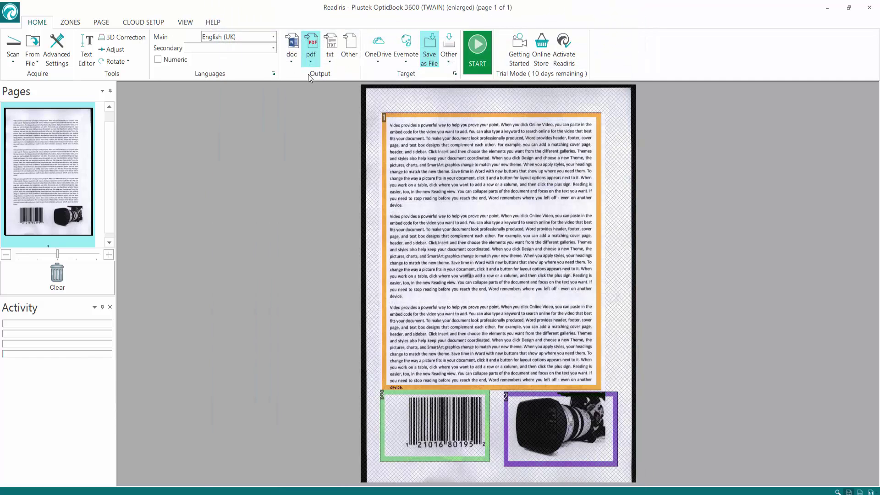
left_click(274, 36)
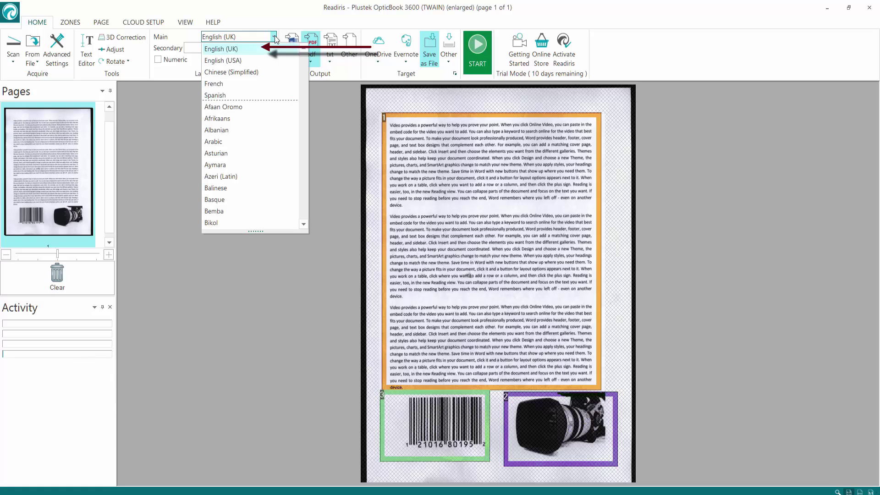
left_click(274, 36)
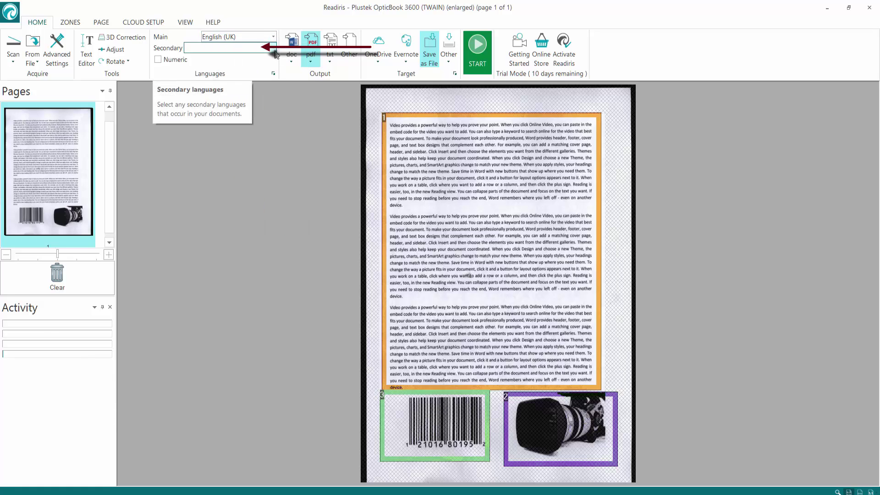
left_click(273, 48)
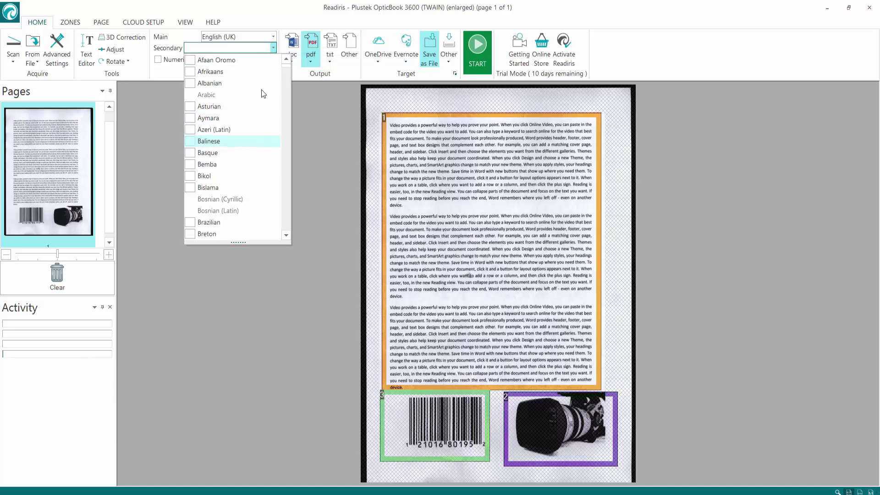
left_click(283, 5)
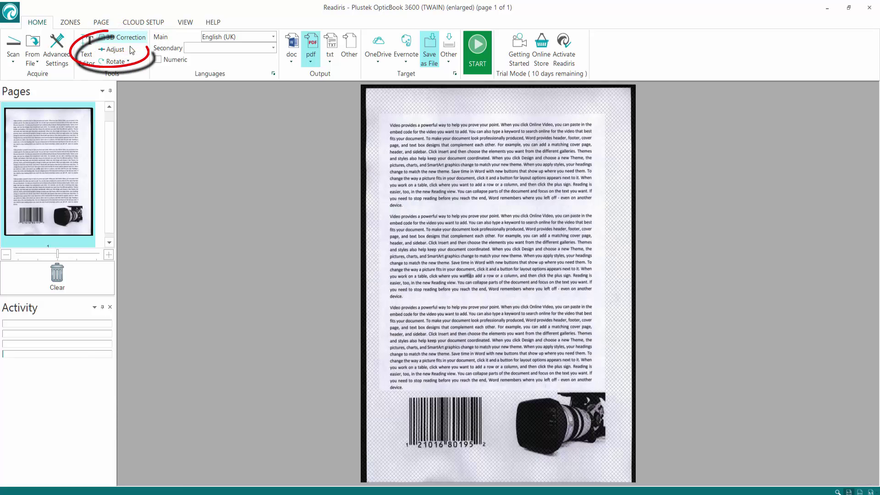
Step: Adjust the image to brightness 76 and contrast 141, trying despeckle 20 then turning it off
left_click(125, 55)
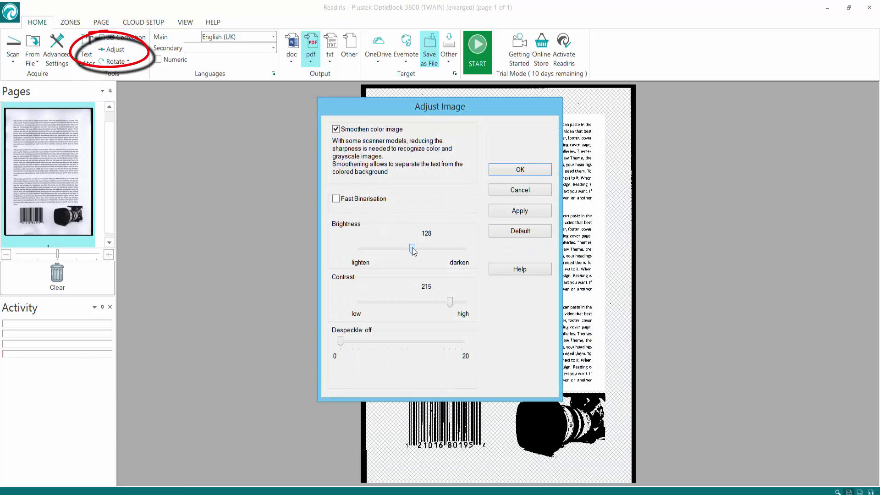
left_click_drag(414, 249, 390, 254)
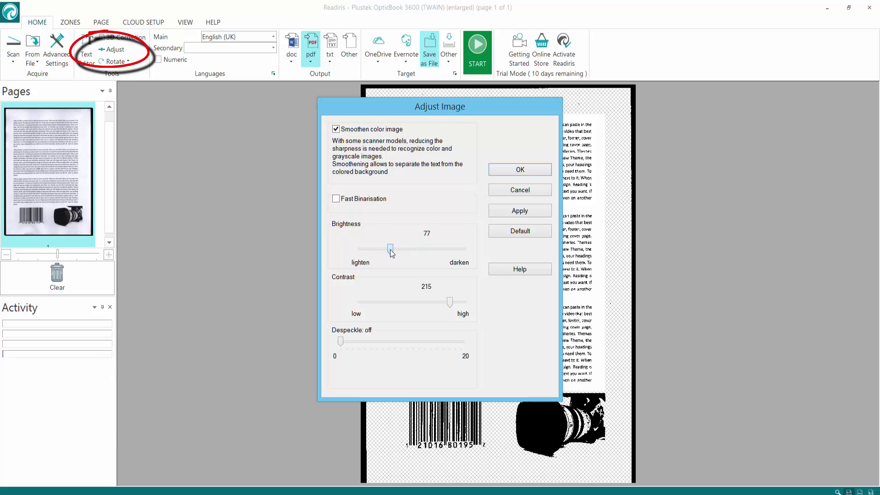
left_click(517, 211)
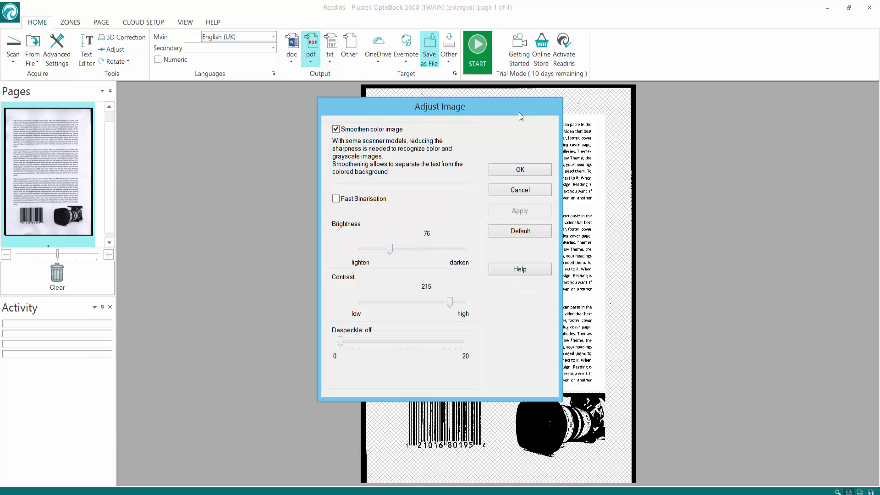
left_click_drag(510, 108, 308, 106)
left_click_drag(239, 298, 207, 299)
left_click(325, 207)
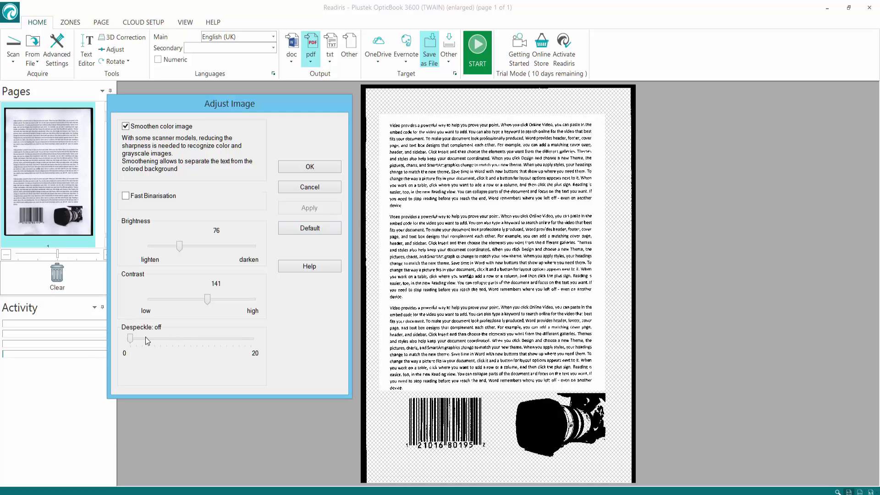
left_click_drag(130, 338, 257, 344)
left_click(321, 211)
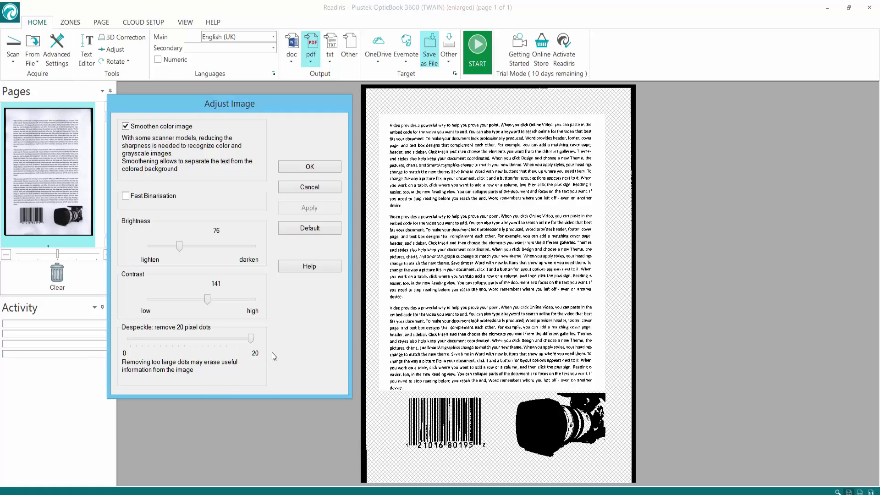
left_click_drag(247, 345, 123, 352)
left_click(295, 210)
left_click(302, 172)
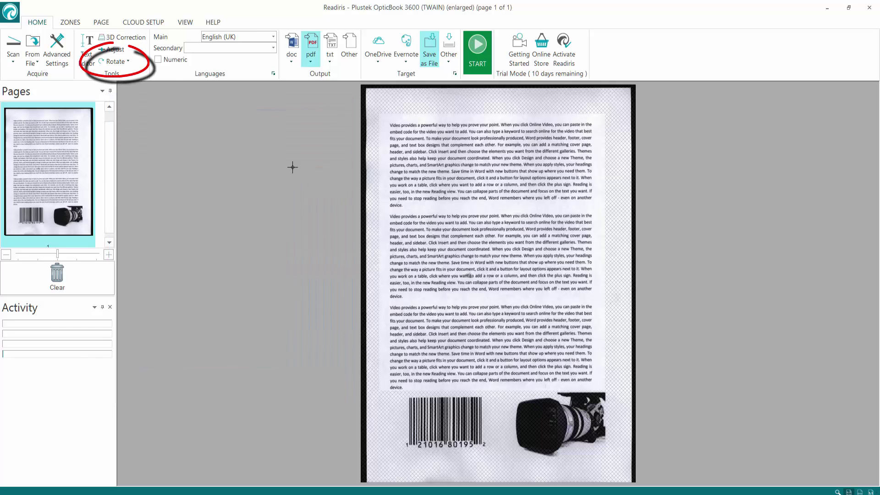
Step: Rotate the scanned page with Turn Upside Down so its text and barcode read upright
left_click(122, 64)
left_click(131, 98)
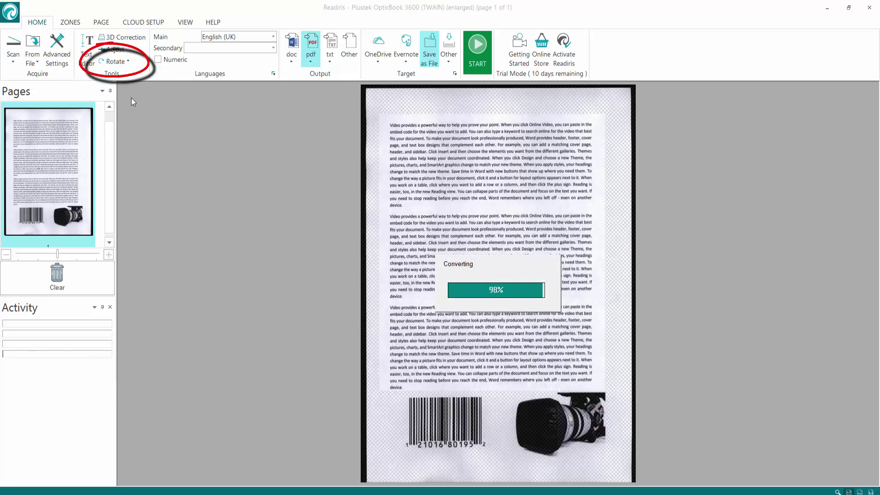
left_click(117, 65)
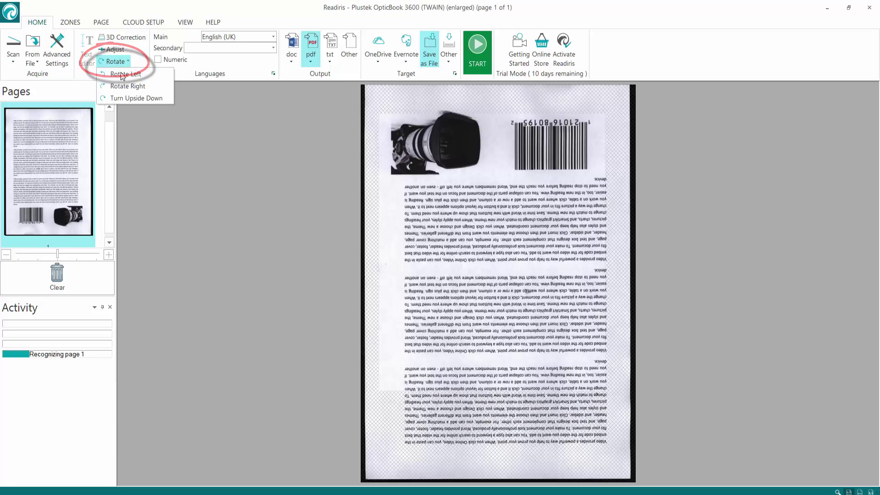
left_click(132, 103)
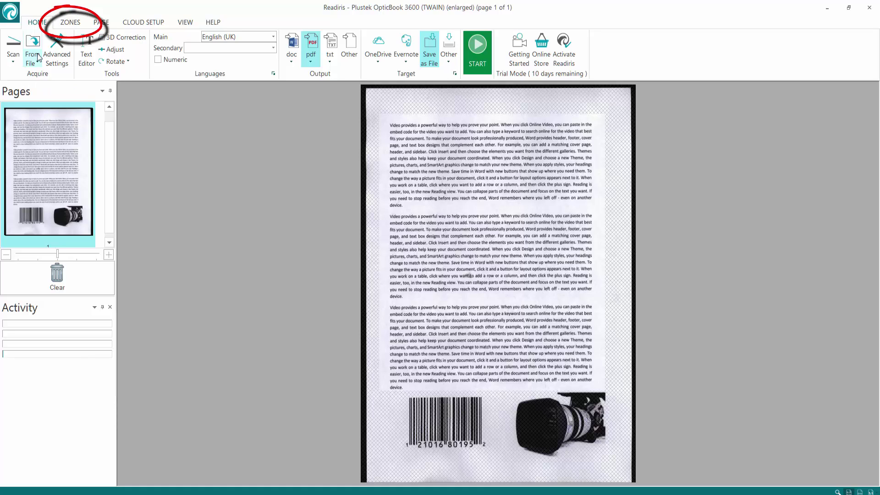
Step: Auto-analyze the page zones, clear them, and load a saved zoning template instead
left_click(70, 22)
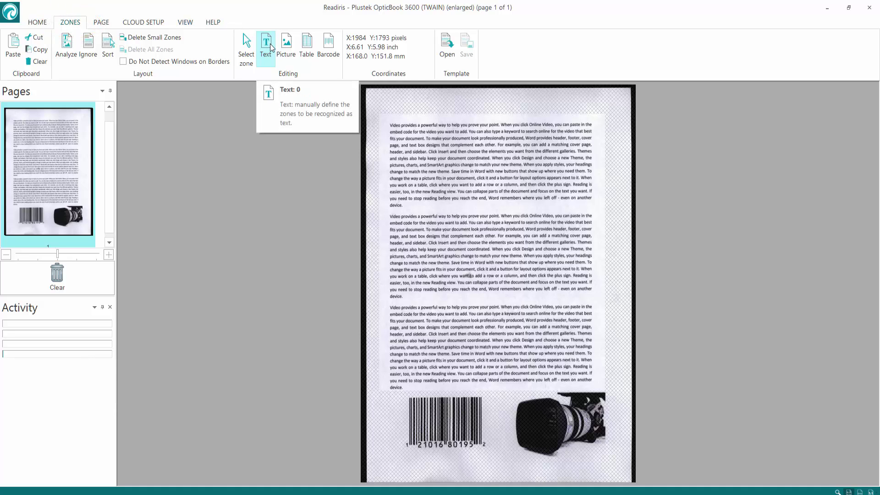
left_click(67, 43)
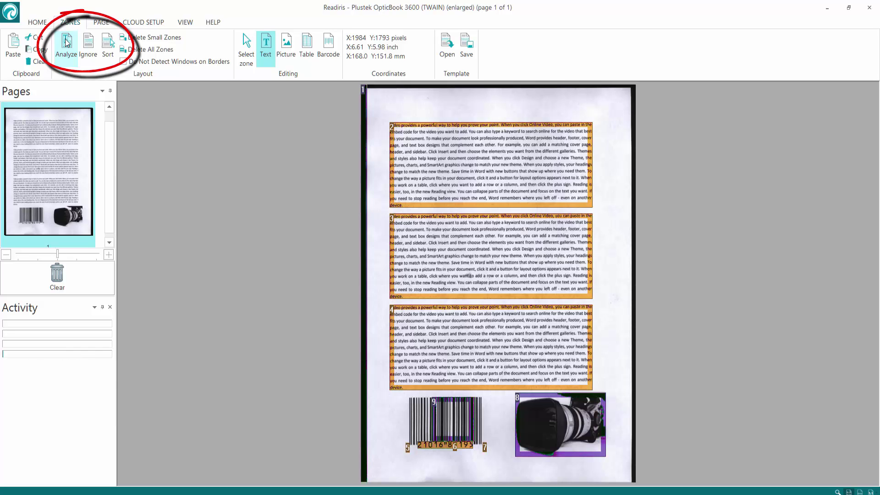
left_click(88, 56)
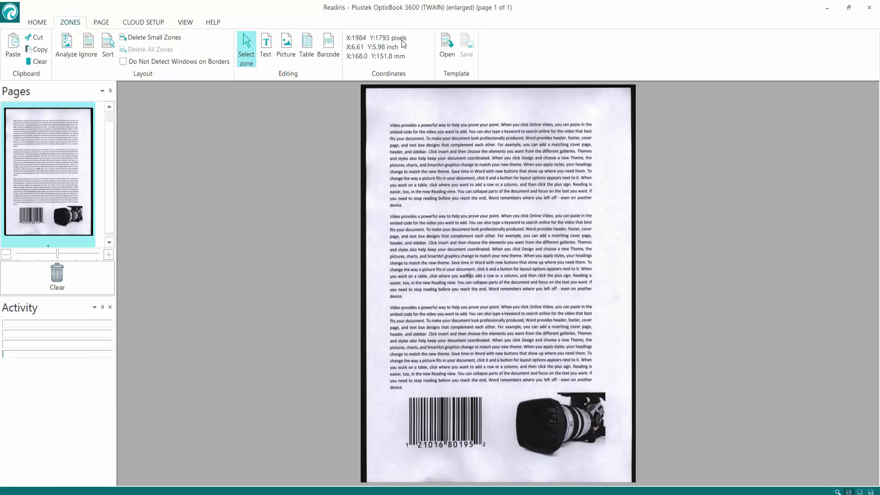
left_click(449, 43)
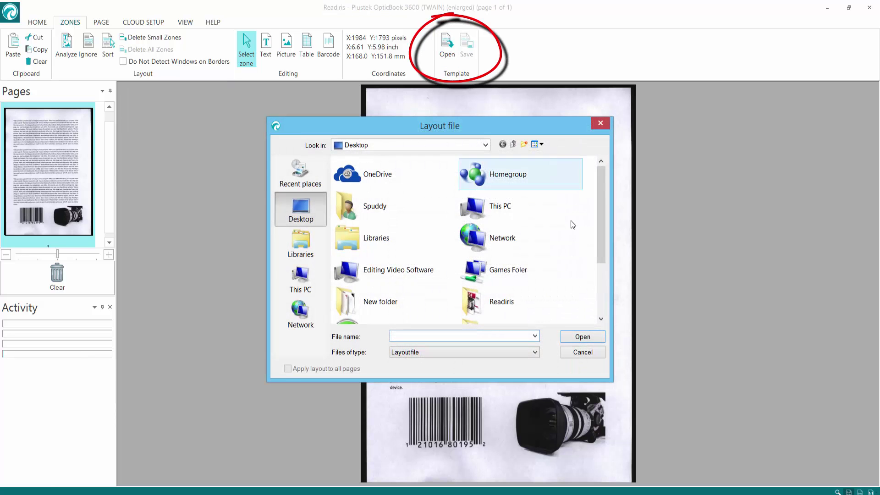
left_click(595, 340)
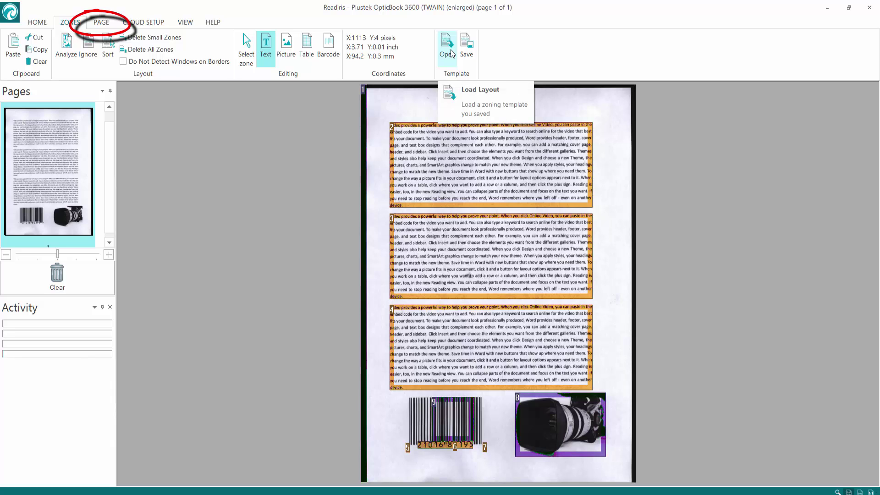
left_click(101, 23)
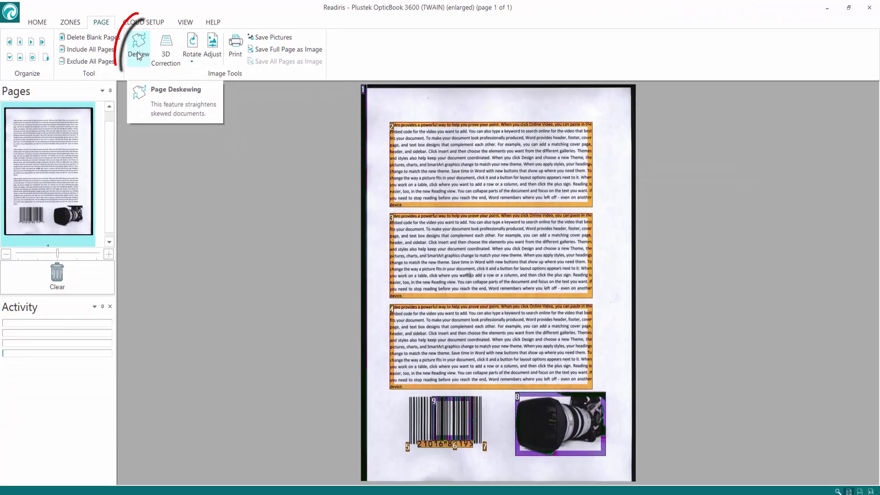
Step: Deskew the scanned page so it is re-recognised straight
left_click(137, 55)
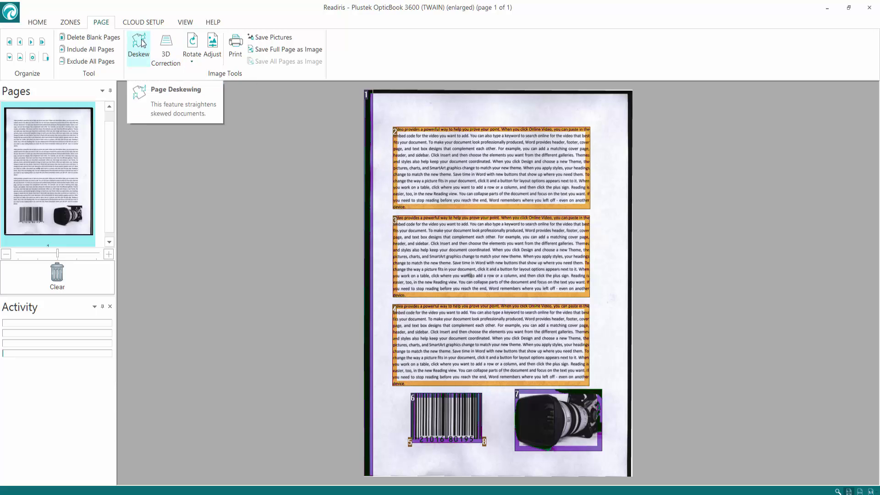
Step: Confirm image adjustments at brightness 76 and contrast 141, without saving the page as an image
left_click(139, 43)
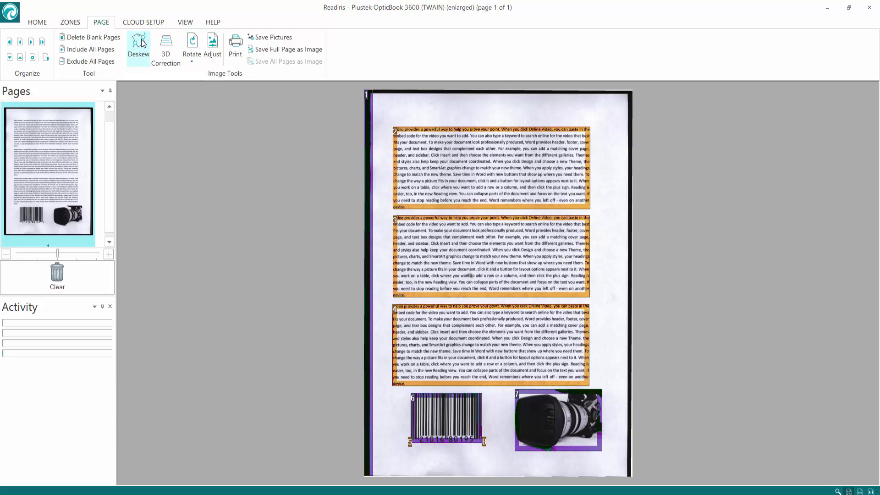
left_click(196, 58)
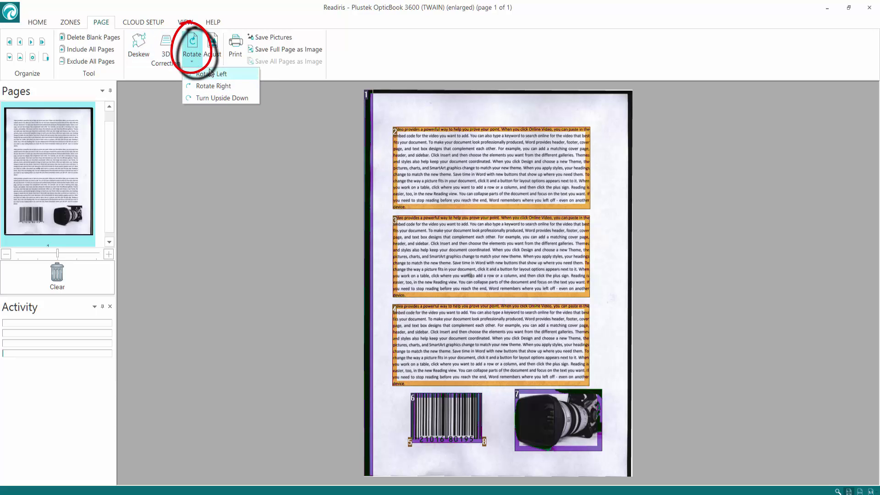
left_click(225, 28)
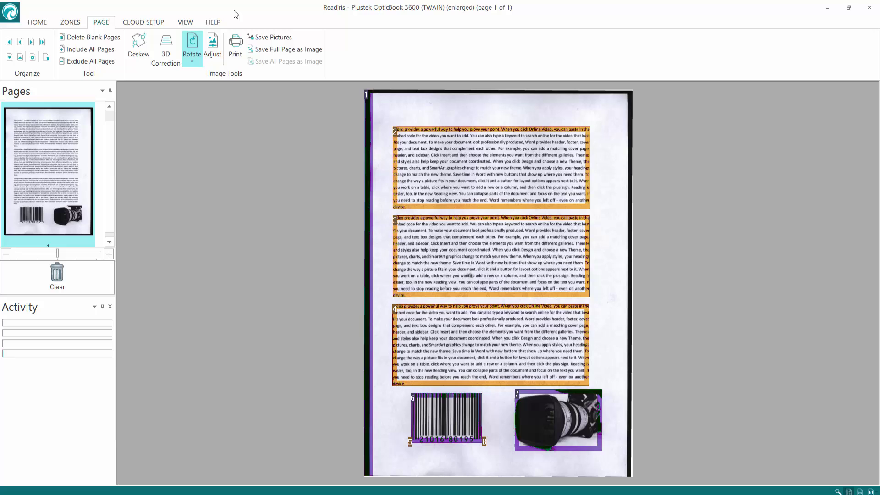
left_click(213, 45)
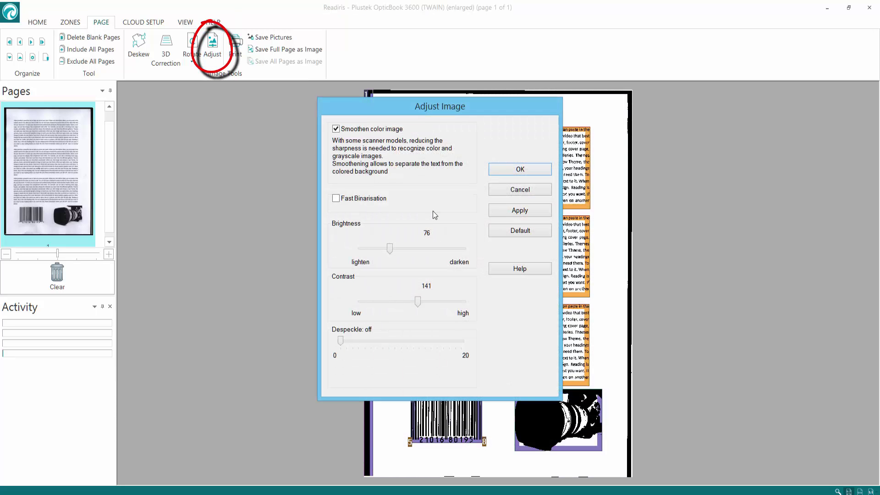
left_click(496, 169)
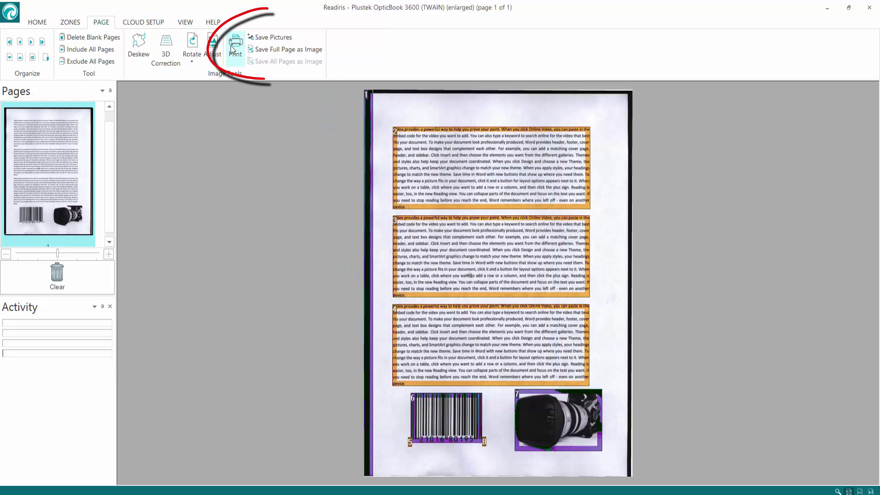
left_click(279, 50)
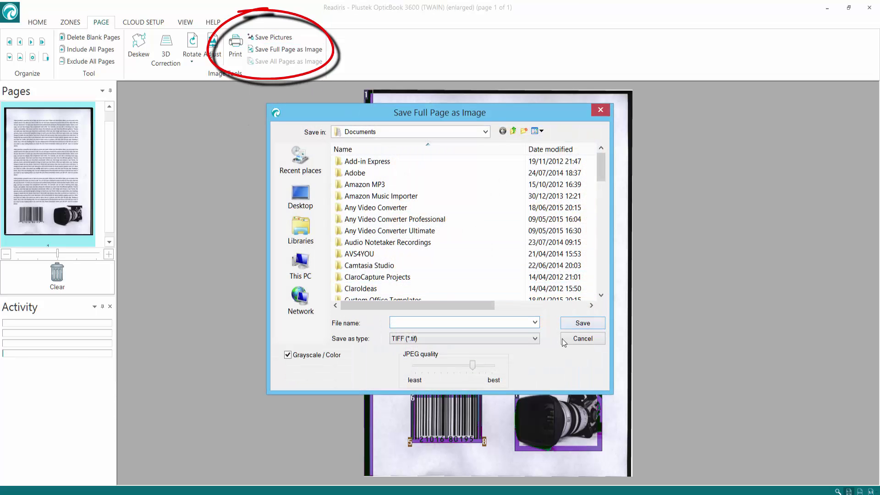
left_click(566, 341)
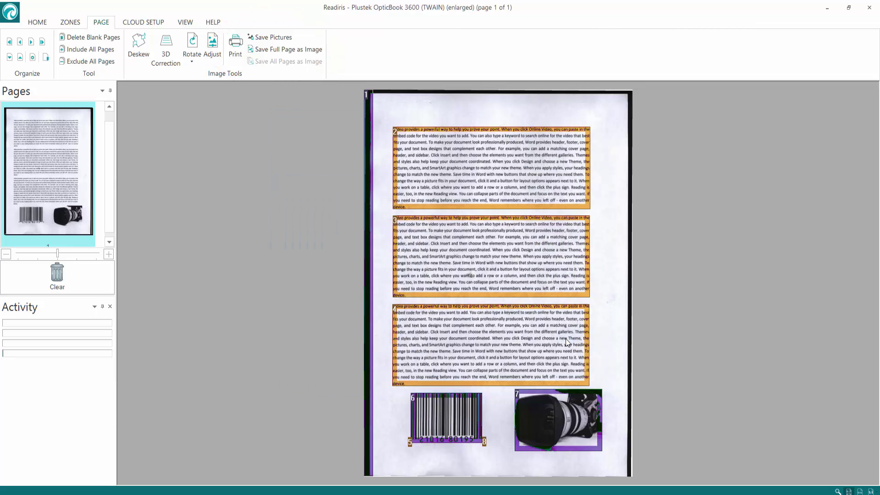
Step: Look over the cloud connectors and the list of other output targets
left_click(145, 21)
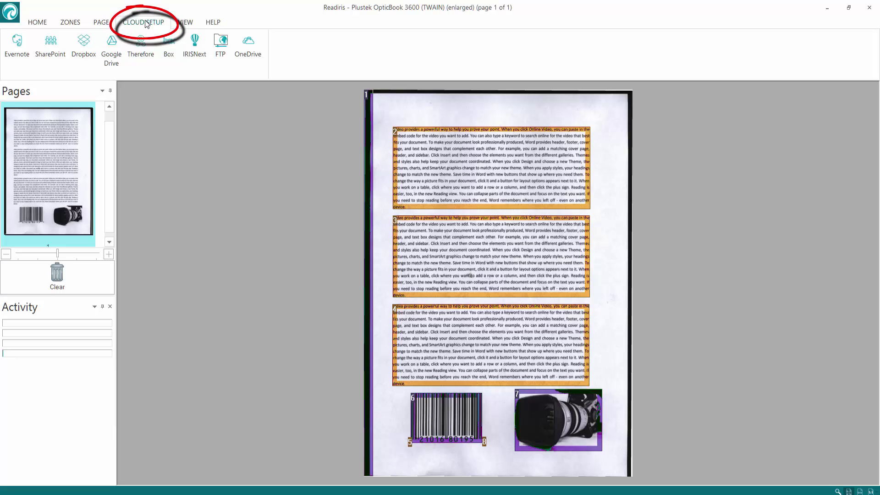
left_click(40, 24)
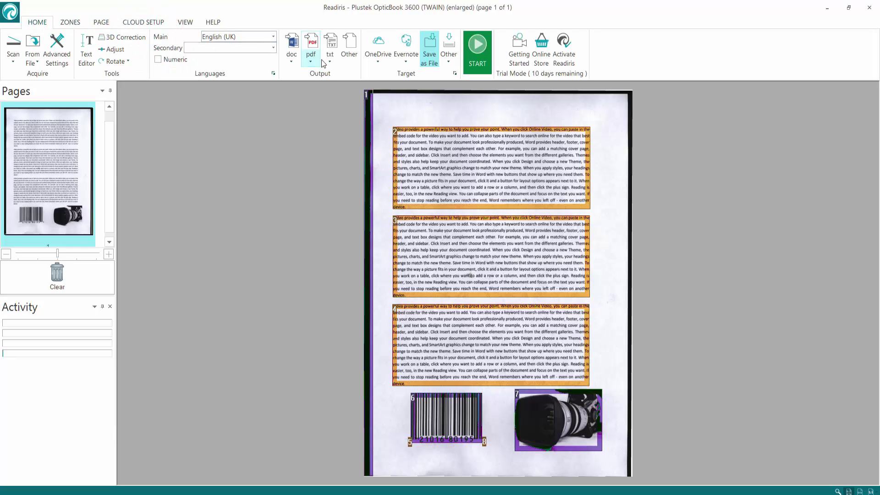
left_click(450, 63)
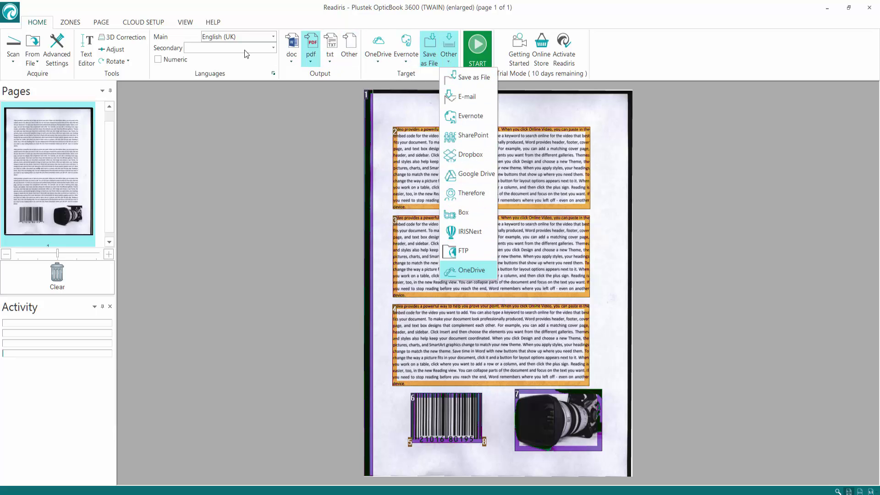
left_click(143, 22)
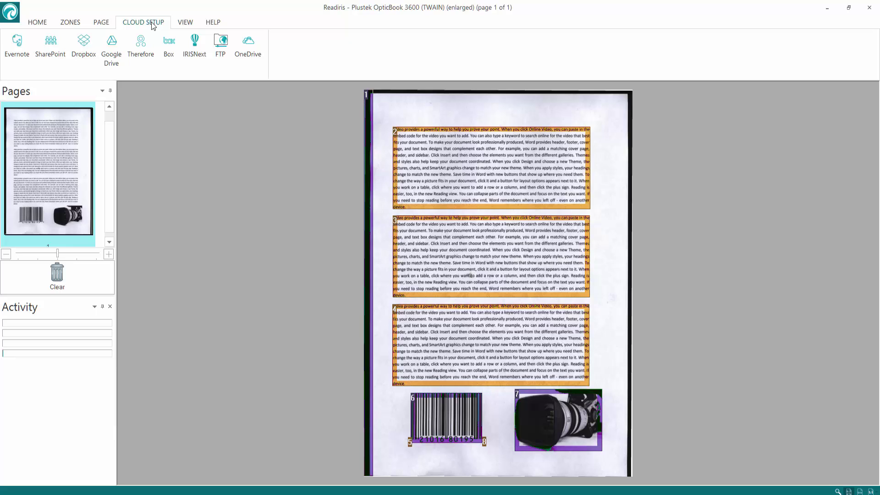
Step: Attempt a Google Drive connection, dismiss the failed sign-in error, and cancel its settings
left_click(115, 49)
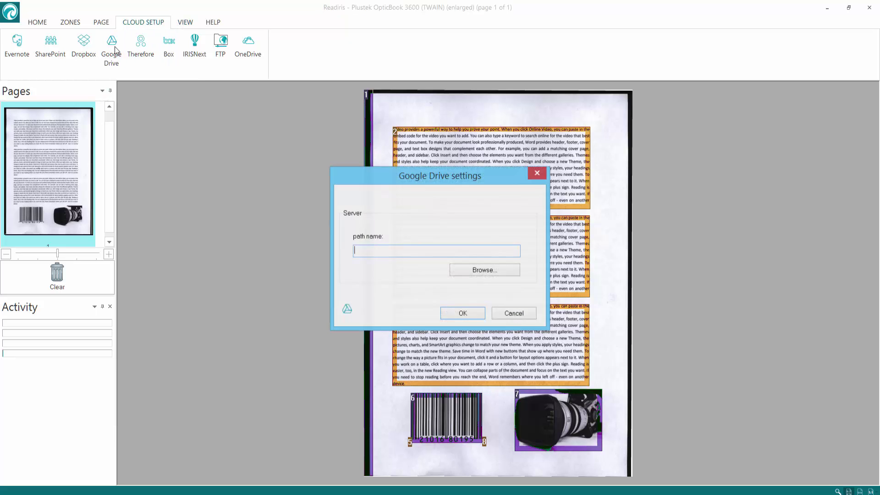
left_click(471, 274)
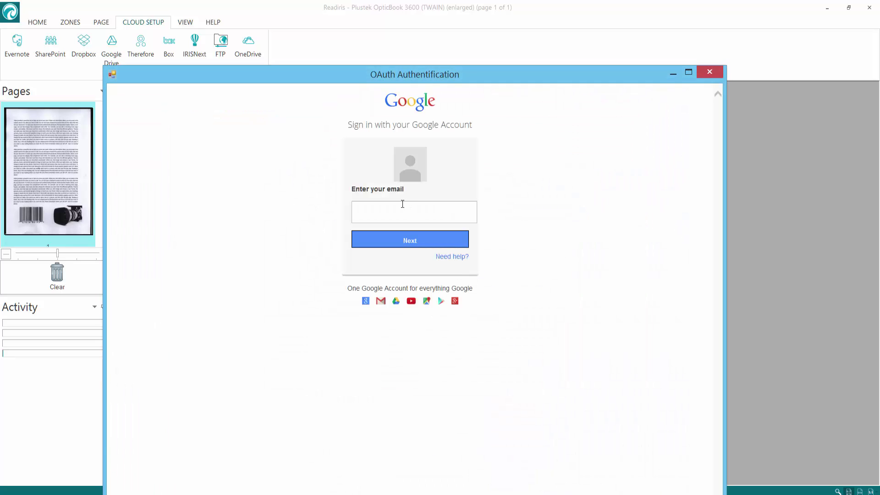
left_click(711, 73)
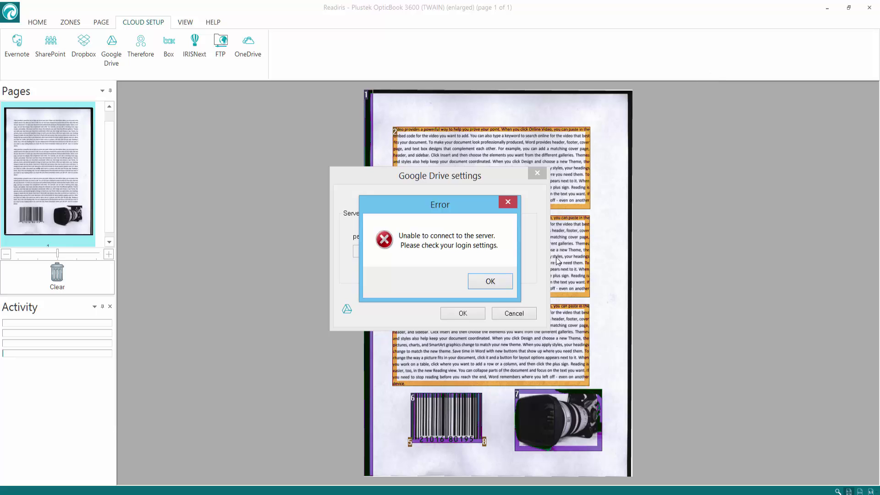
left_click(490, 282)
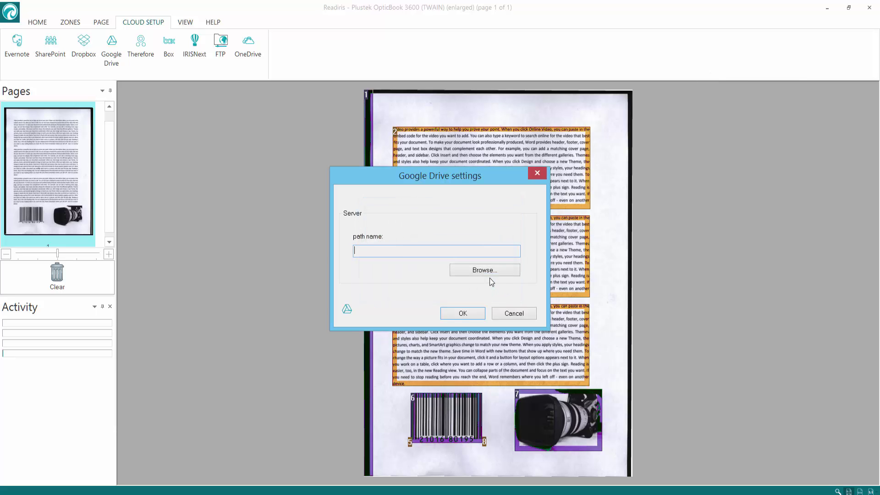
left_click(507, 314)
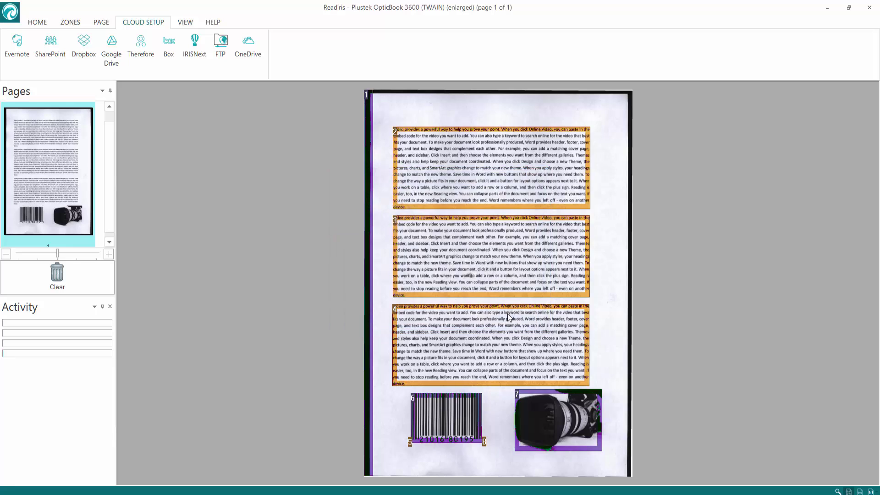
Step: Turn on the magnifier to inspect the page text, then show the page at actual size
left_click(187, 22)
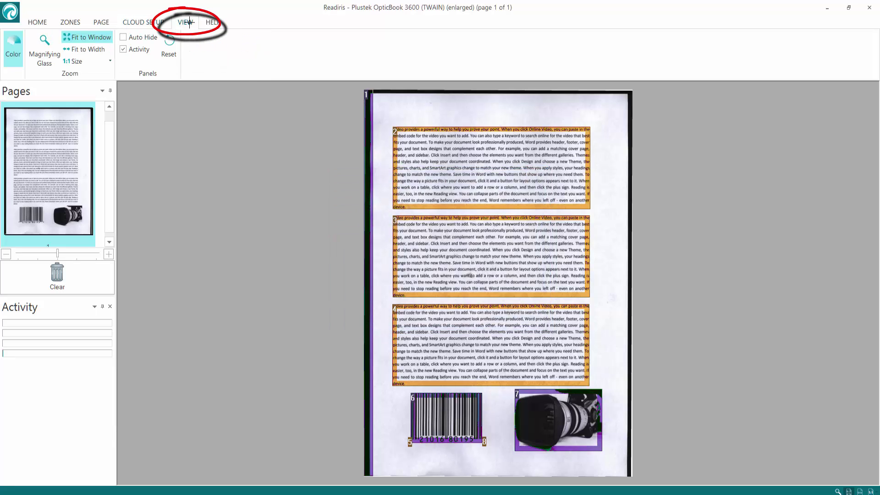
left_click(45, 54)
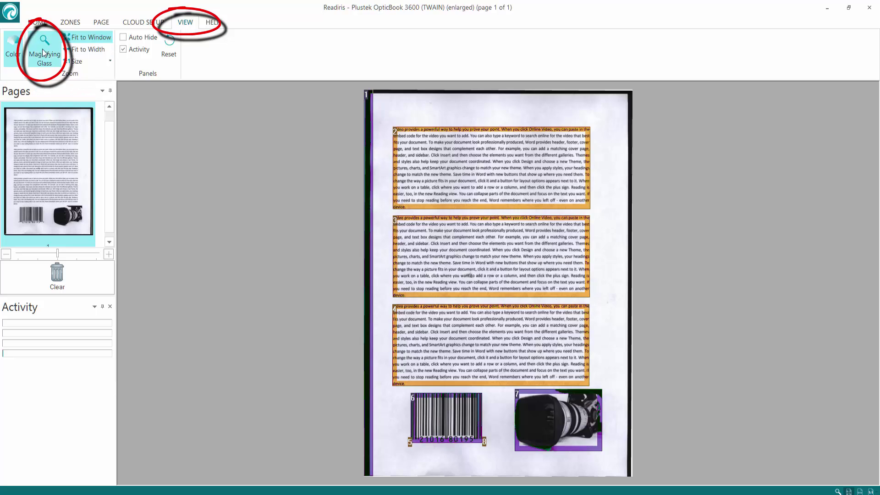
left_click(489, 188)
right_click(489, 188)
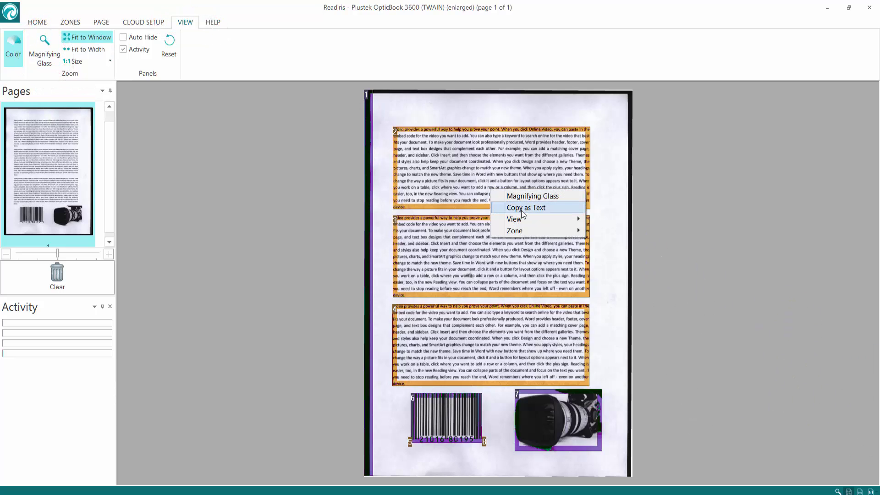
mouse_move(525, 219)
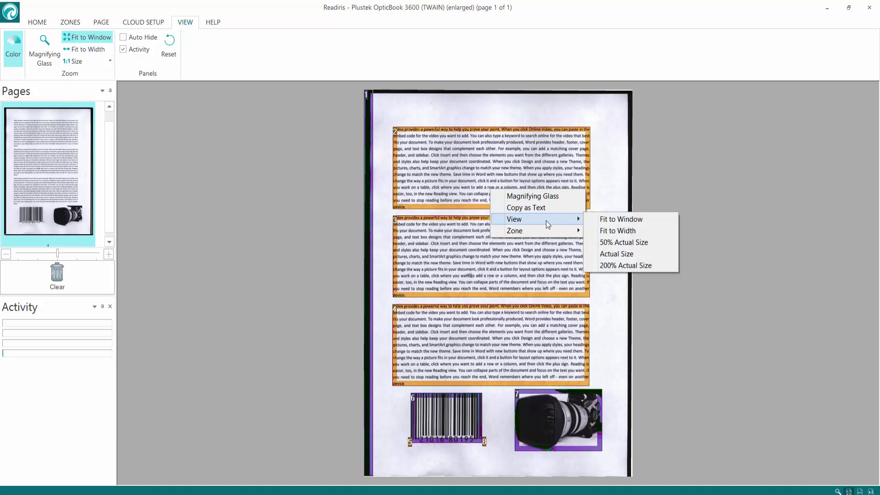
left_click(615, 254)
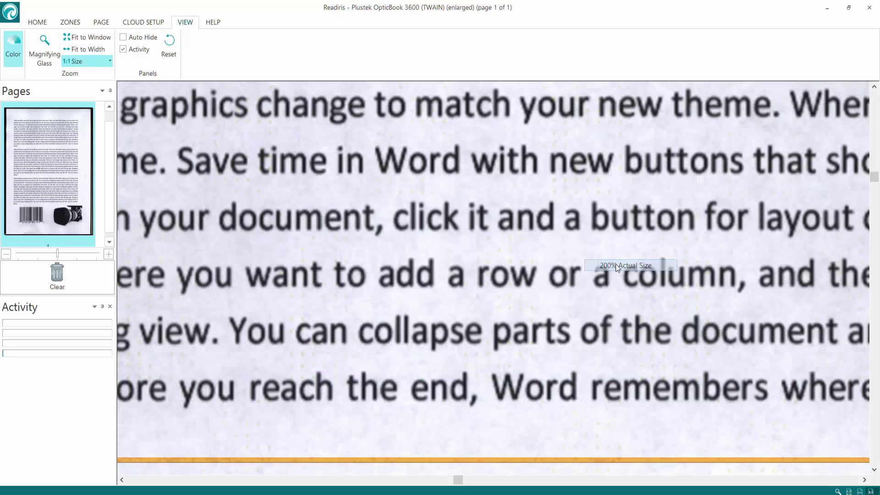
Step: Fit the whole page in the window, then zoom to 100% and zoom out one preset
right_click(332, 152)
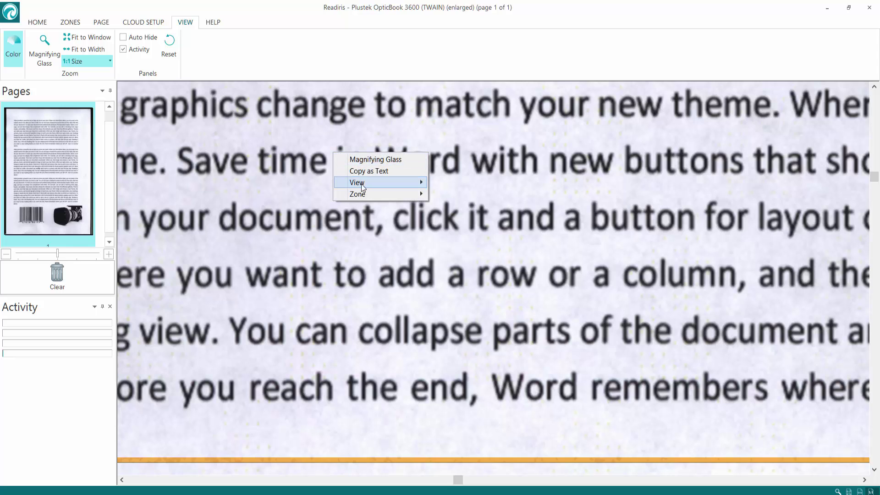
mouse_move(362, 185)
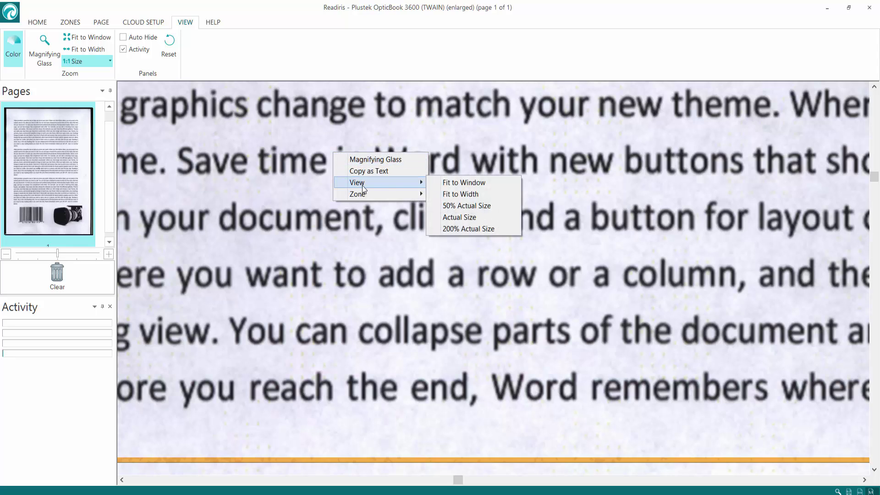
left_click(449, 184)
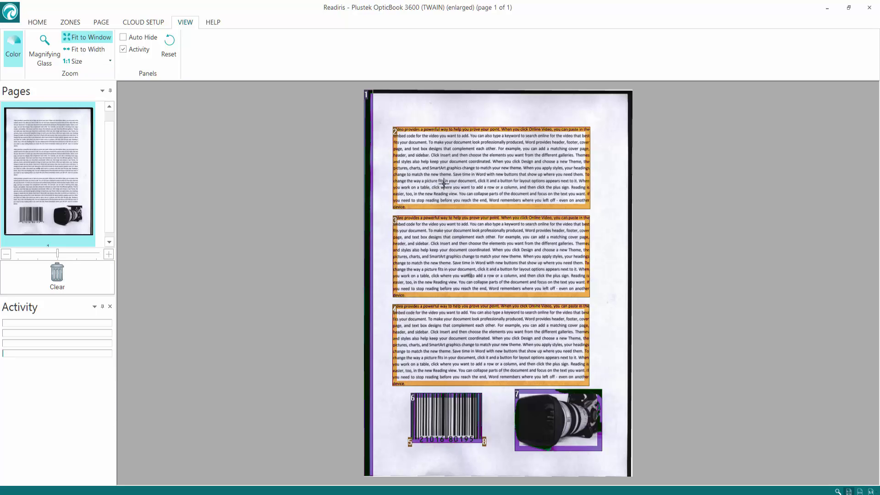
left_click(76, 65)
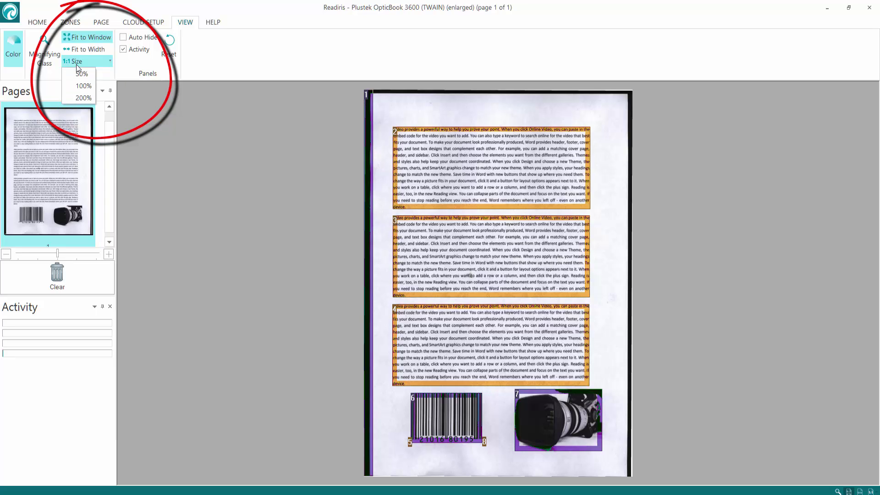
left_click(84, 91)
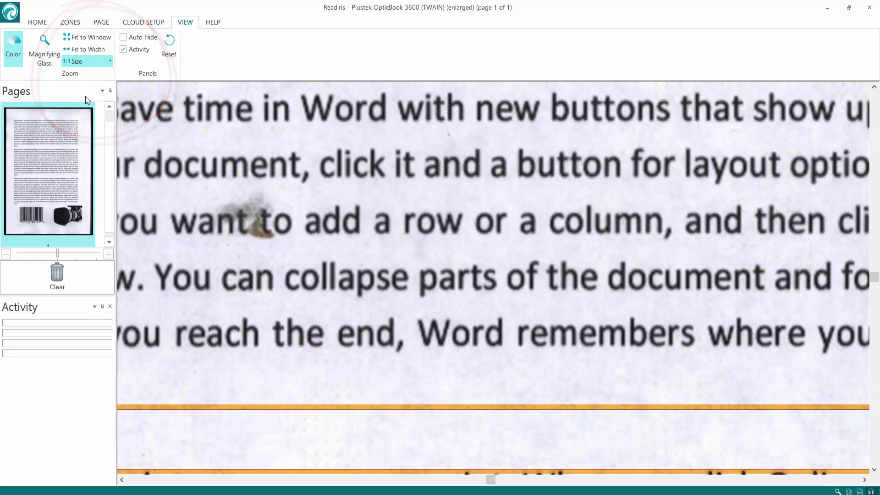
left_click(79, 64)
left_click(82, 70)
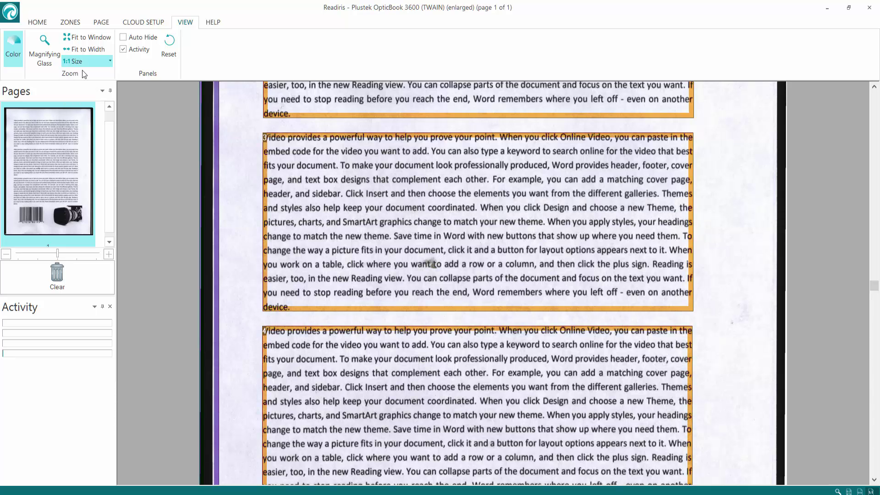
Step: Switch the page display from colour to black and white and fit it to the window
left_click(11, 46)
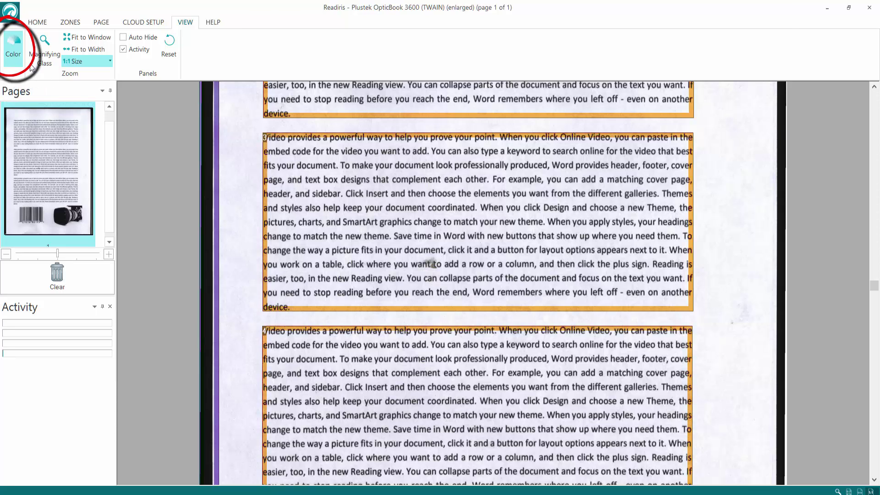
left_click(25, 62)
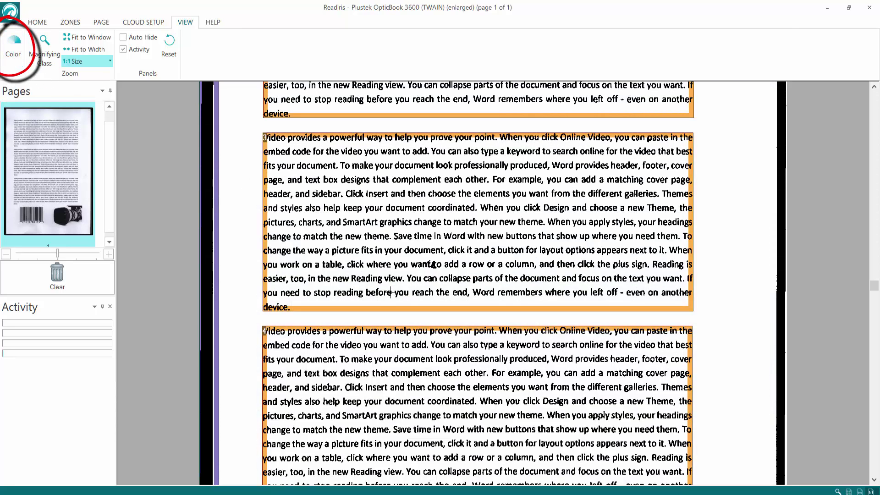
left_click_drag(874, 285, 878, 372)
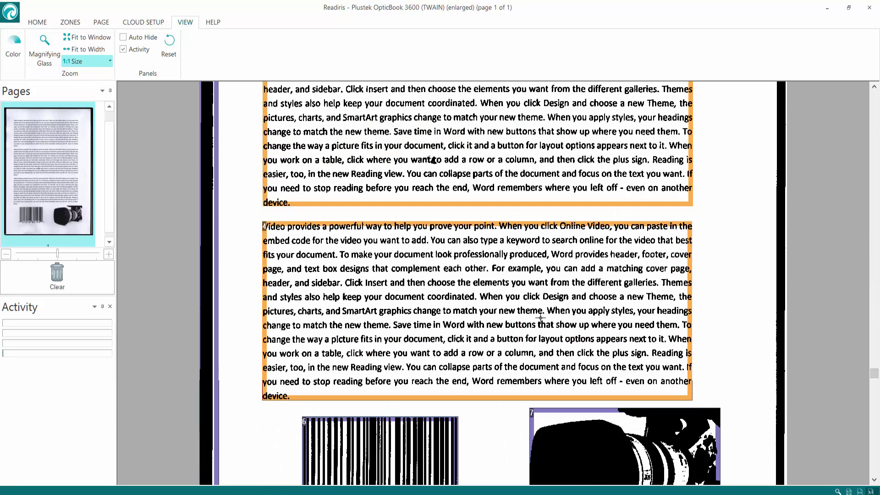
right_click(540, 318)
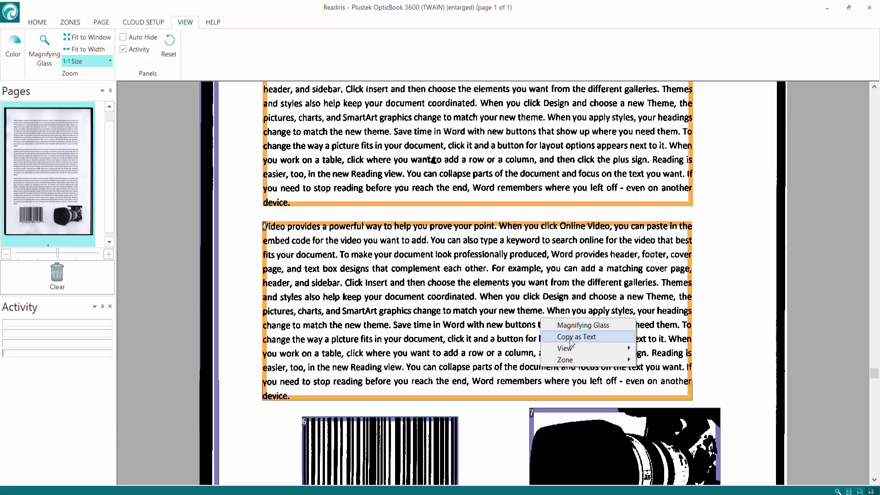
mouse_move(576, 351)
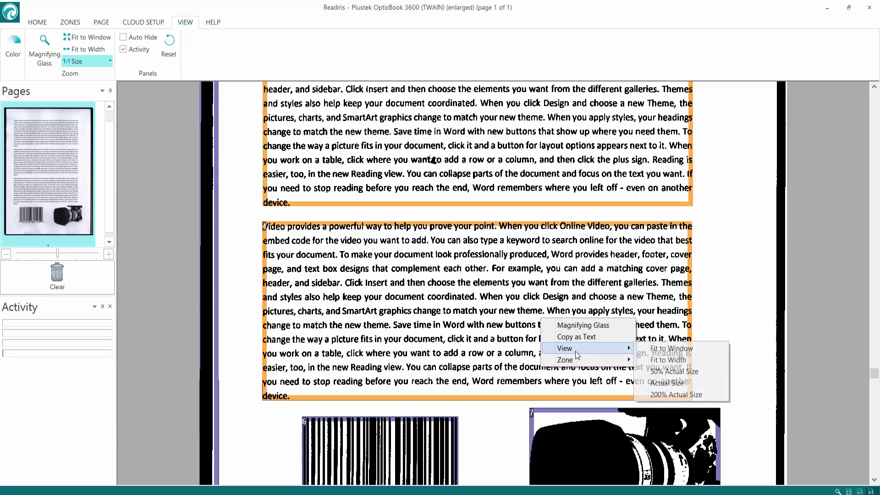
left_click(655, 348)
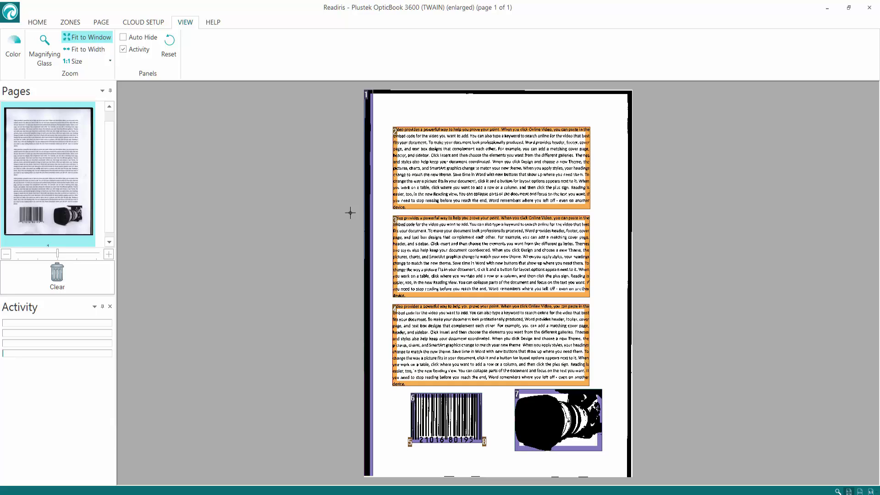
mouse_move(60, 229)
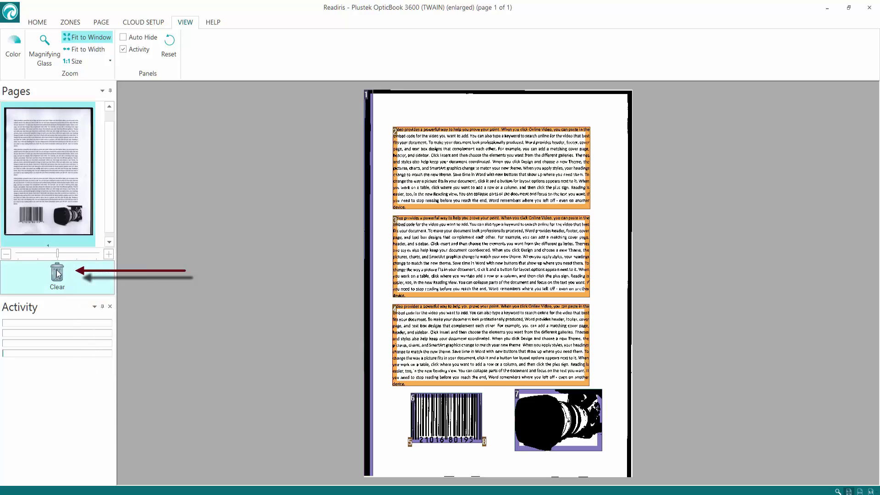
Step: Load 'Tutorial and Shortcuts to use Jaws Screen Reader for Word' PDF from the Desktop via From File
left_click(208, 22)
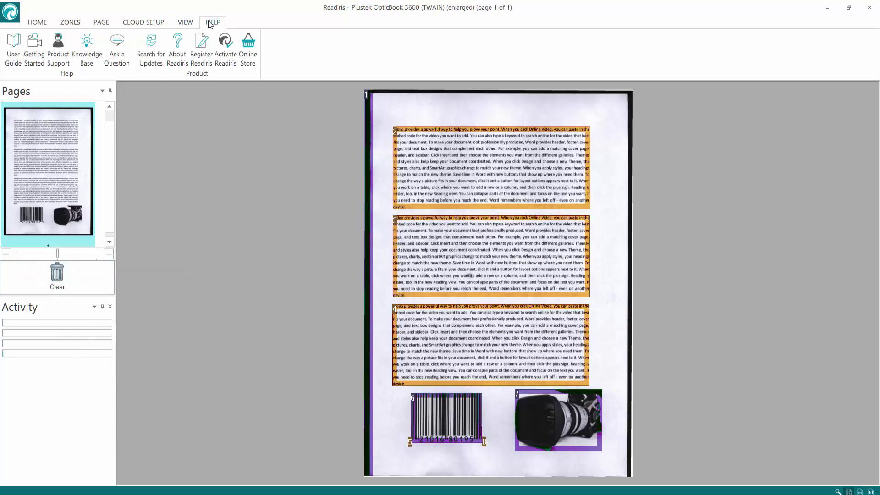
left_click(33, 22)
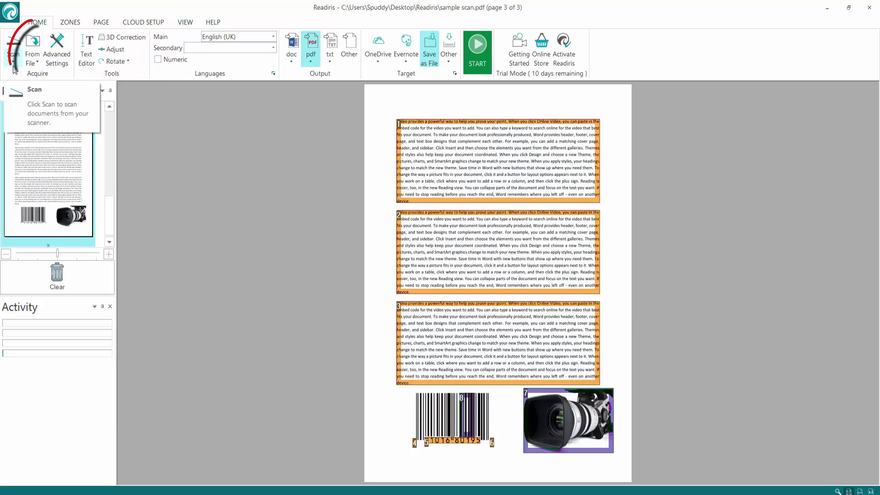
left_click(34, 55)
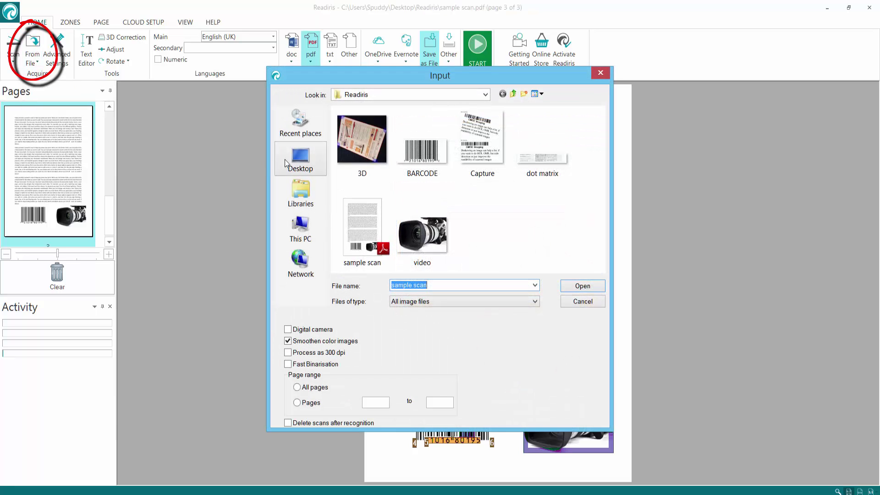
left_click(290, 156)
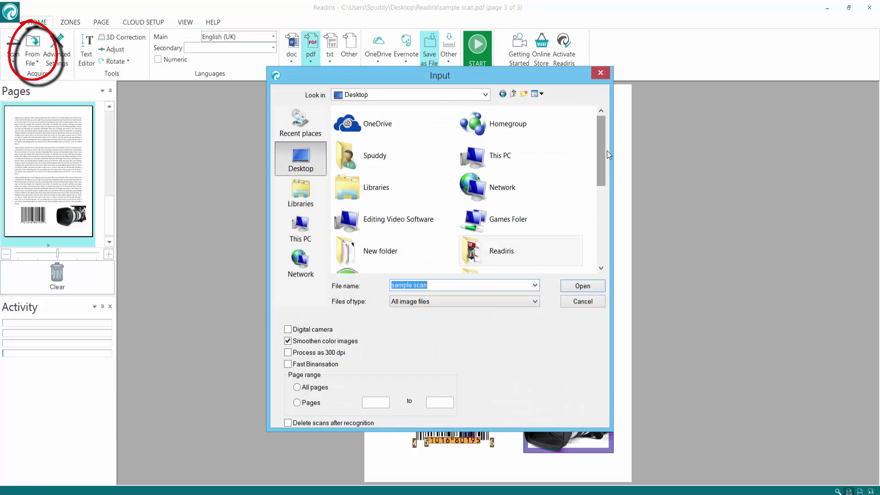
left_click_drag(605, 150, 615, 240)
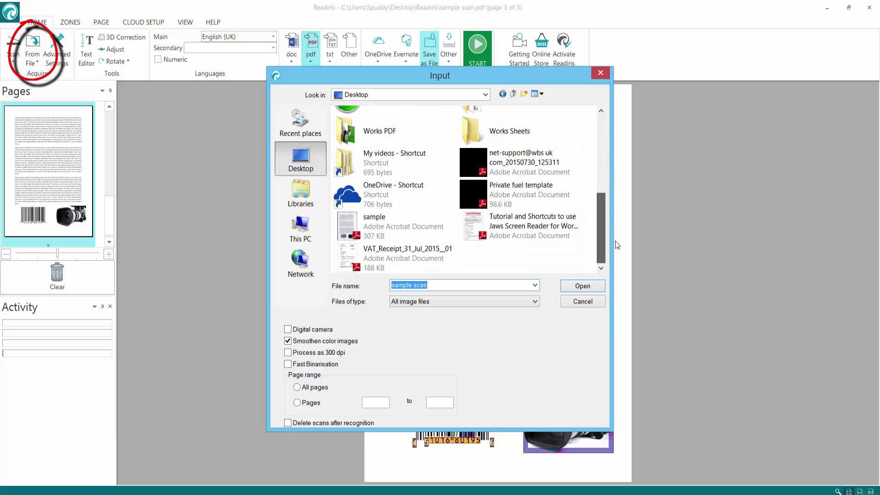
double_click(479, 224)
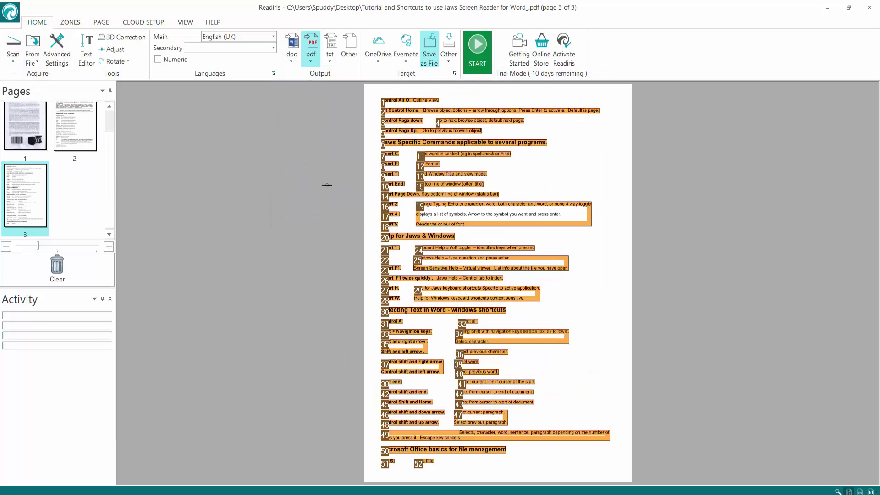
Step: On page 2, pick the Picture zone tool for the top banner, then view pages 3 and 1
left_click(72, 134)
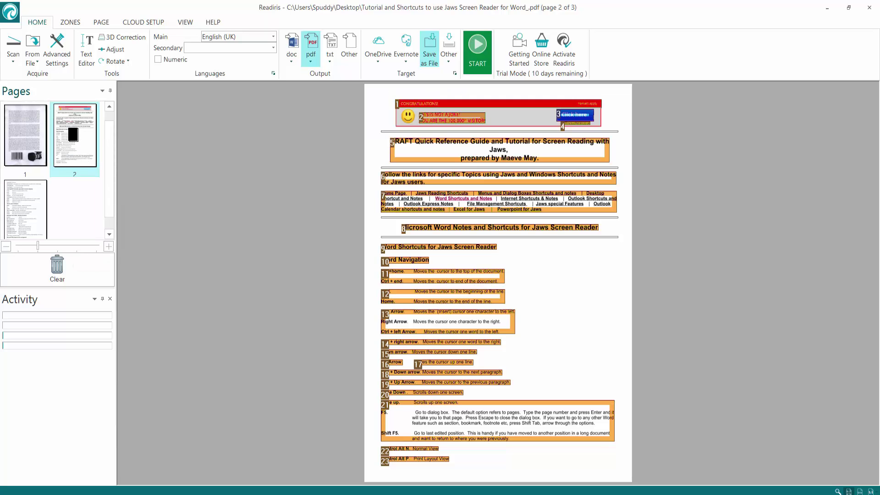
left_click(35, 201)
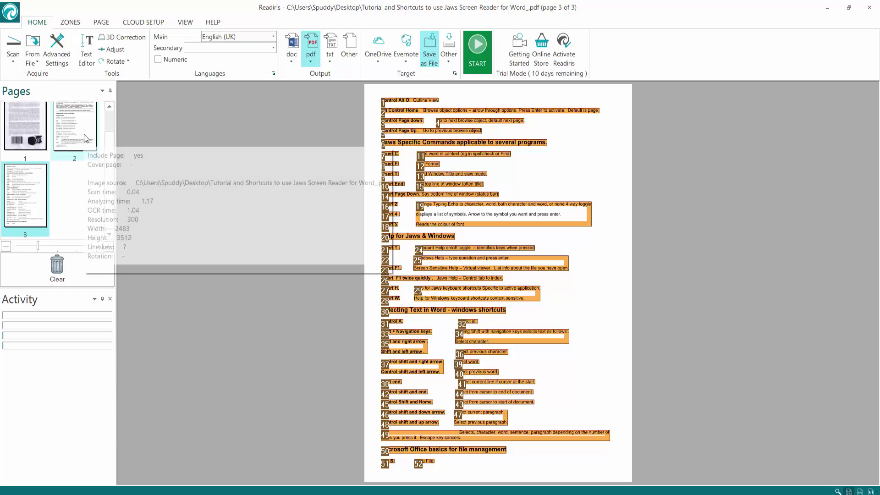
left_click(84, 134)
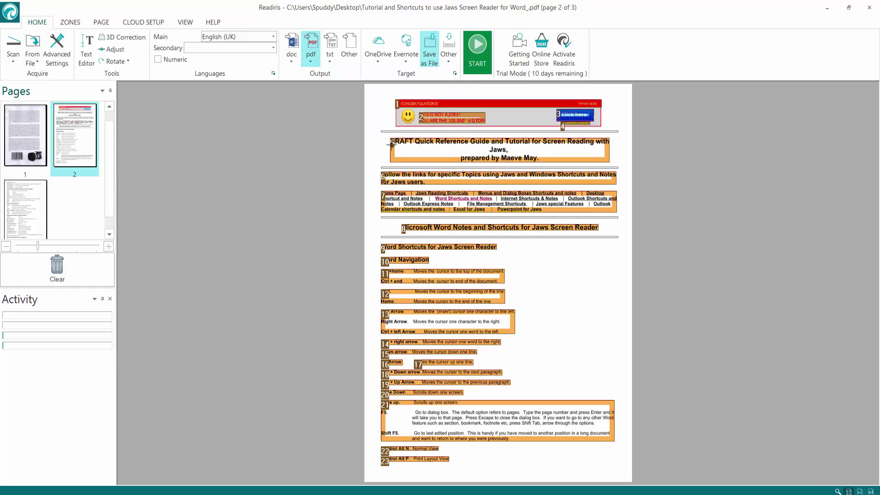
left_click(78, 23)
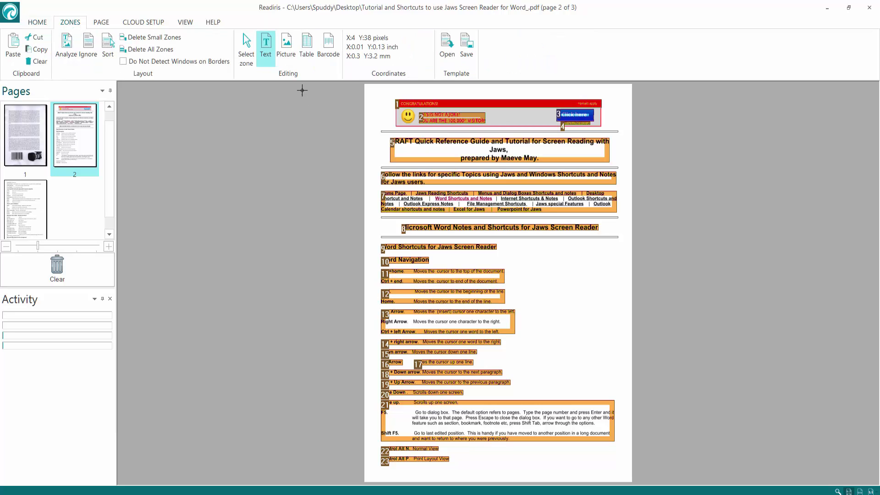
left_click(286, 48)
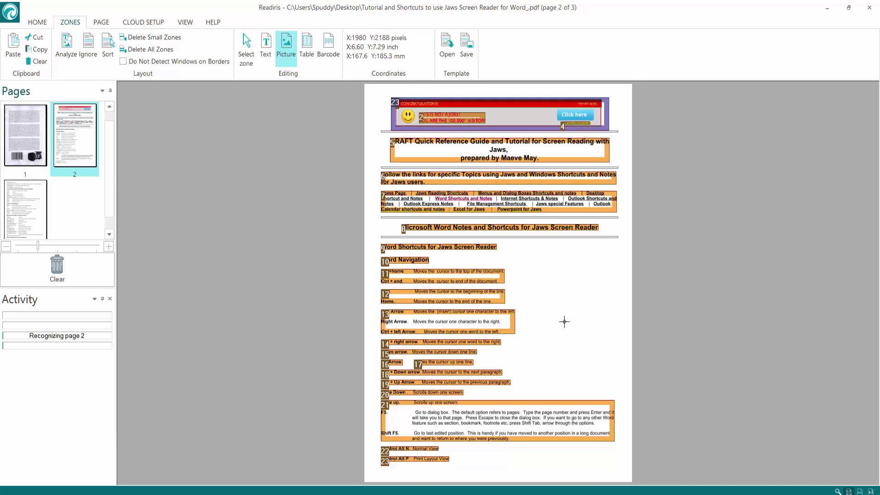
left_click(28, 198)
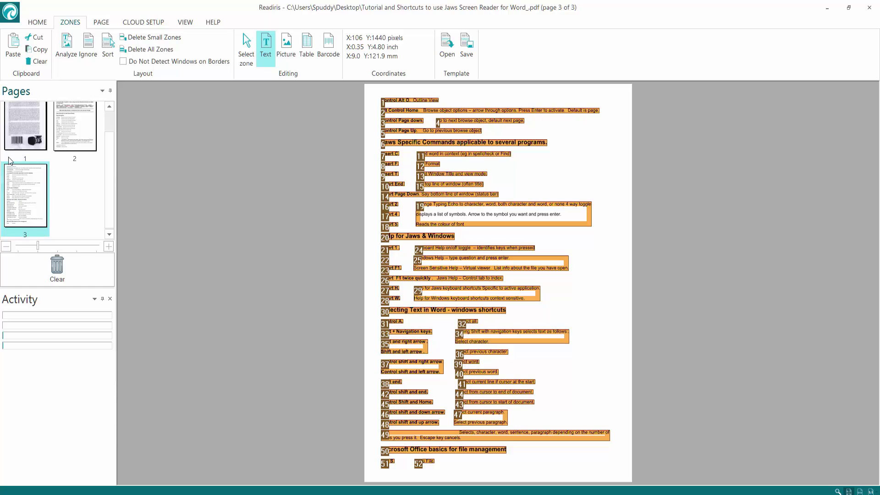
left_click(25, 133)
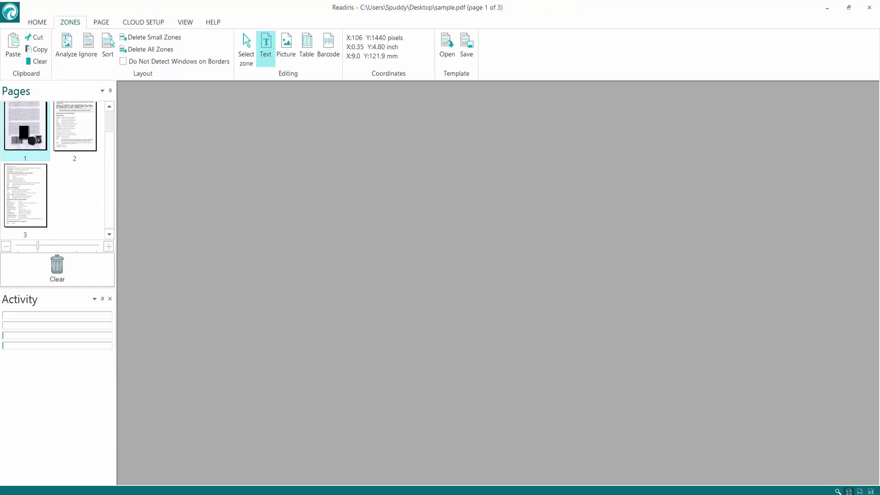
Step: Clear all pages from the Pages panel, then go to Home and on to Help
left_click(63, 271)
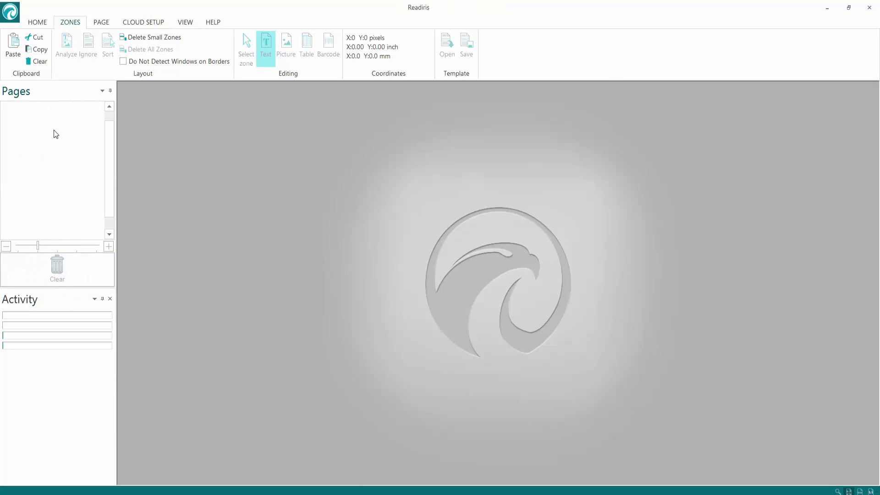
left_click(39, 23)
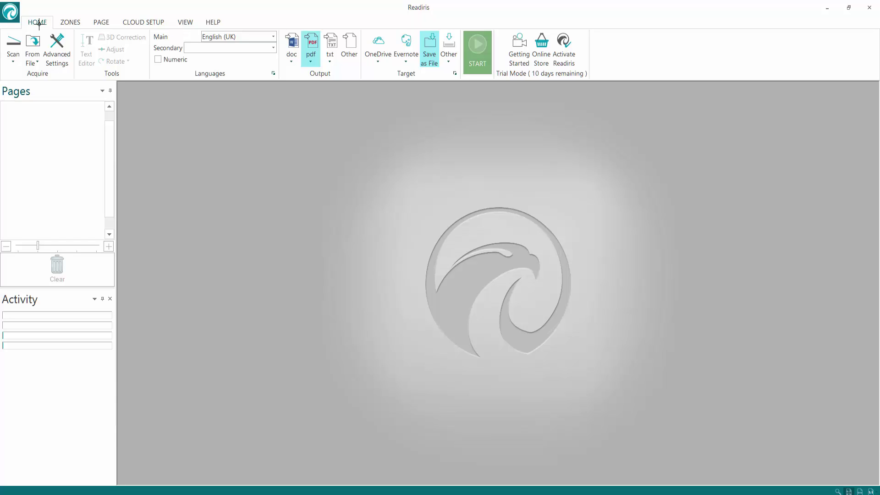
left_click(215, 20)
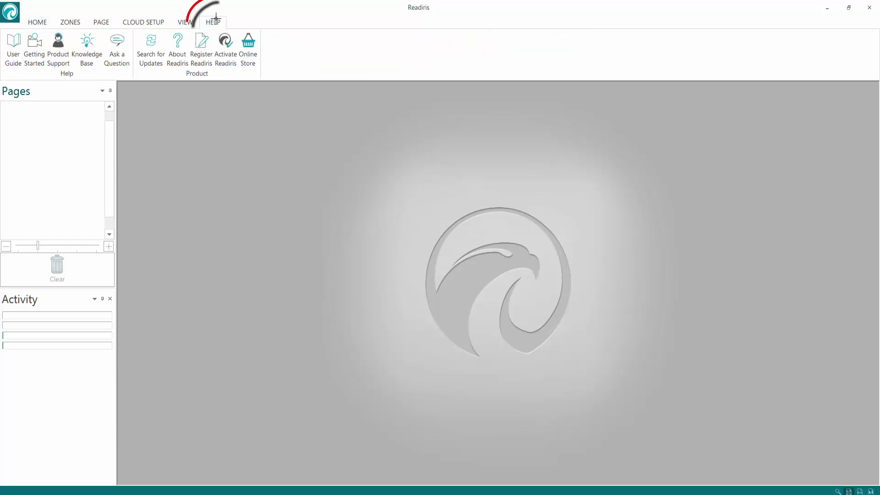